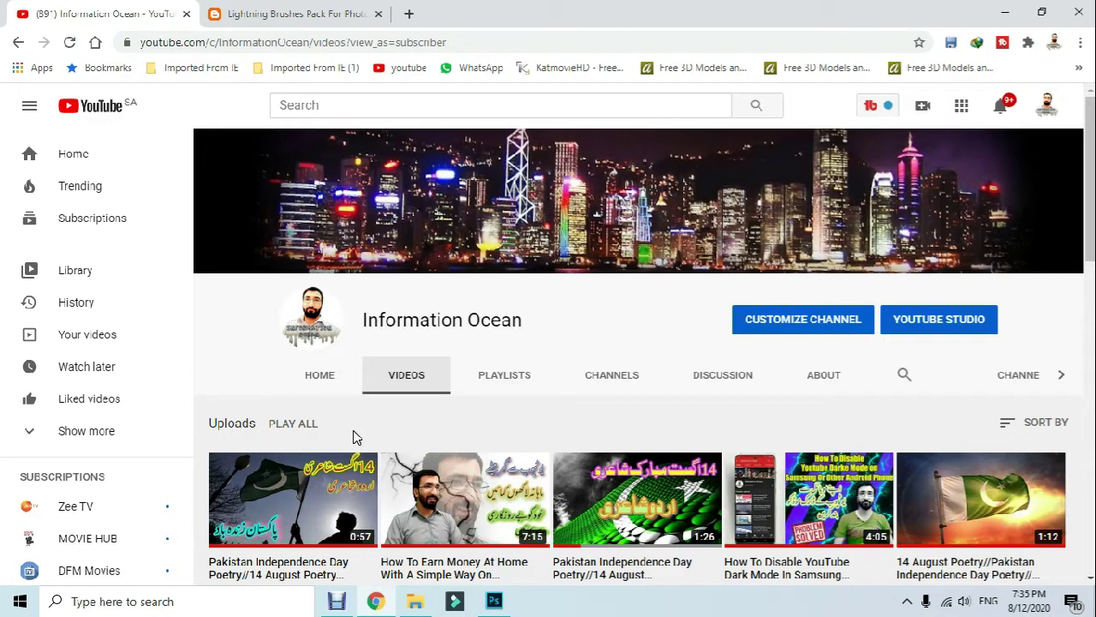
Step: On the lightning brushes blog post, follow the 'Lightning Brushes Download Link is here' link to Google Drive
left_click(240, 17)
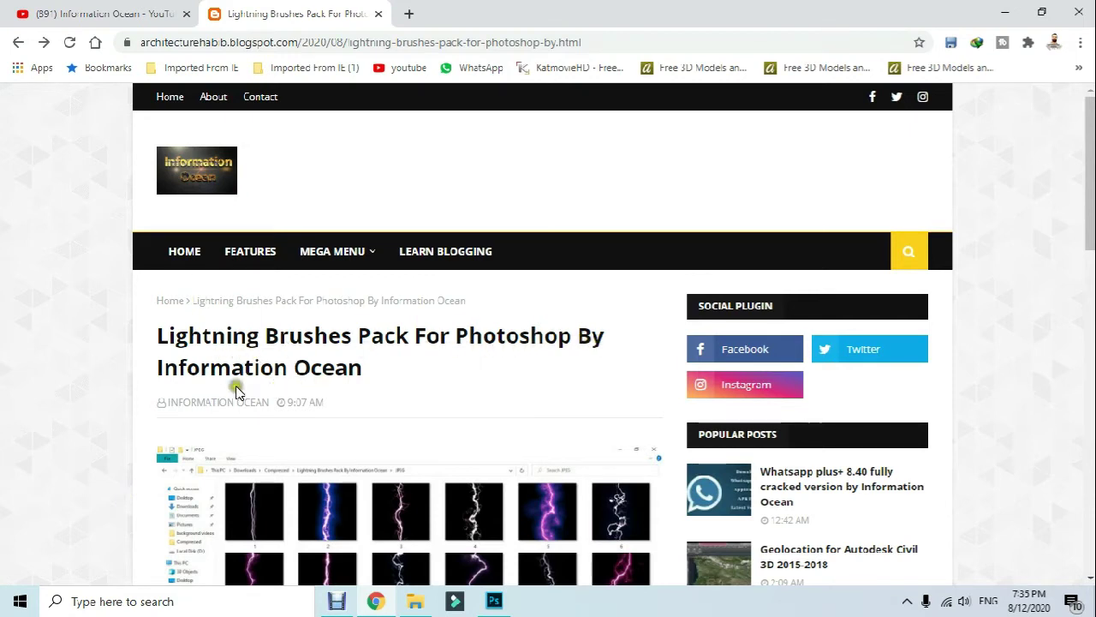
scroll(332, 399, "down", 2)
scroll(343, 394, "down", 2)
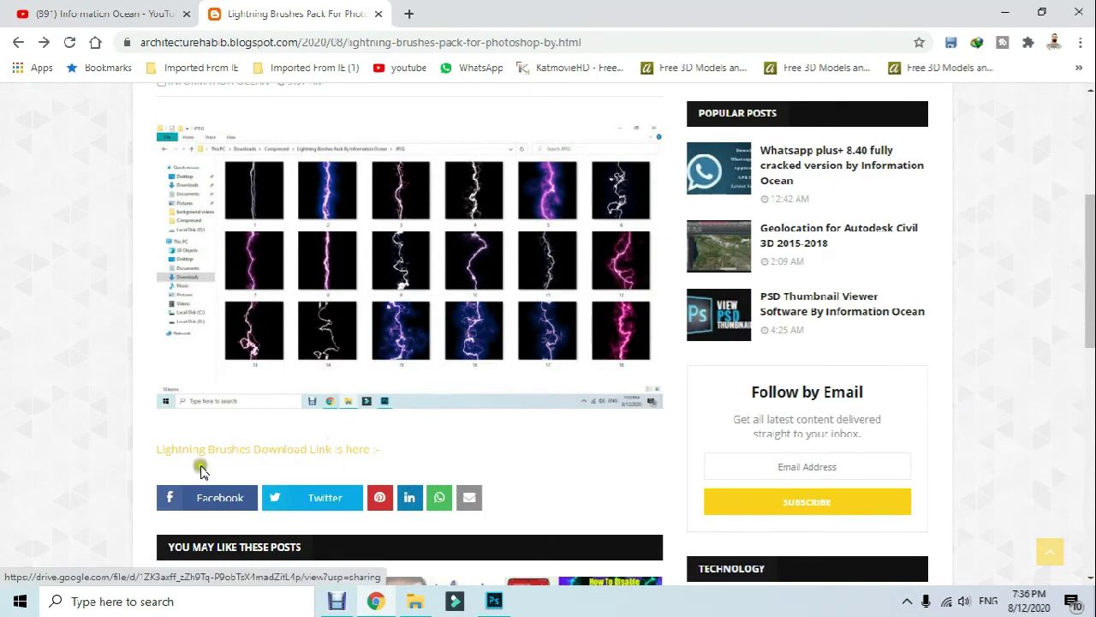
left_click(358, 458)
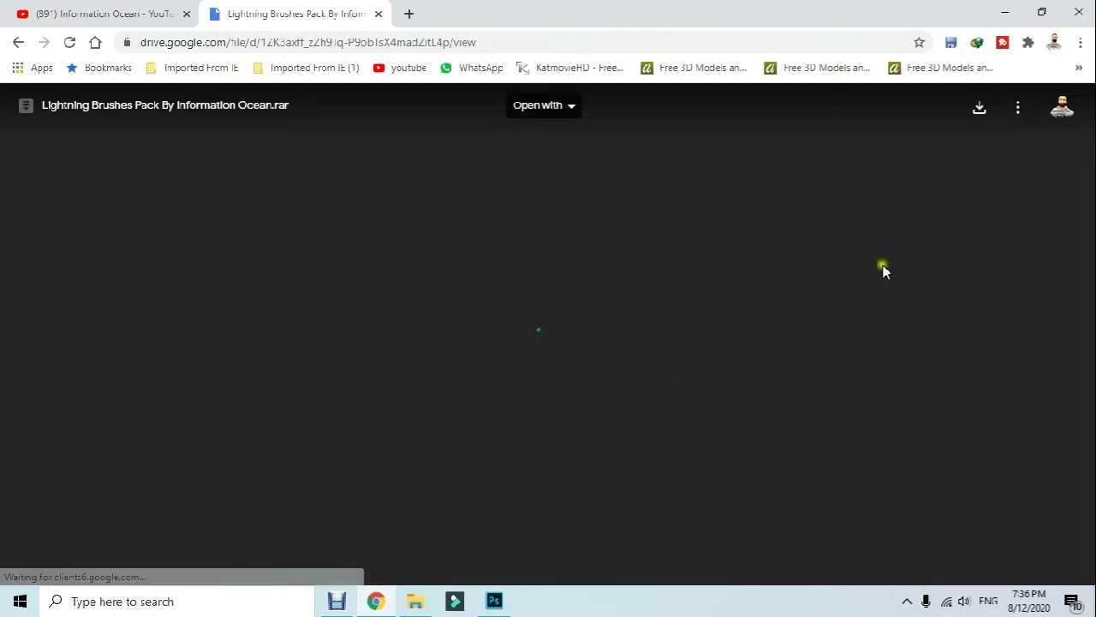
Step: Start the 40M Lightning Brushes Pack rar download past the virus-scan warning, then pause and cancel it
left_click(980, 112)
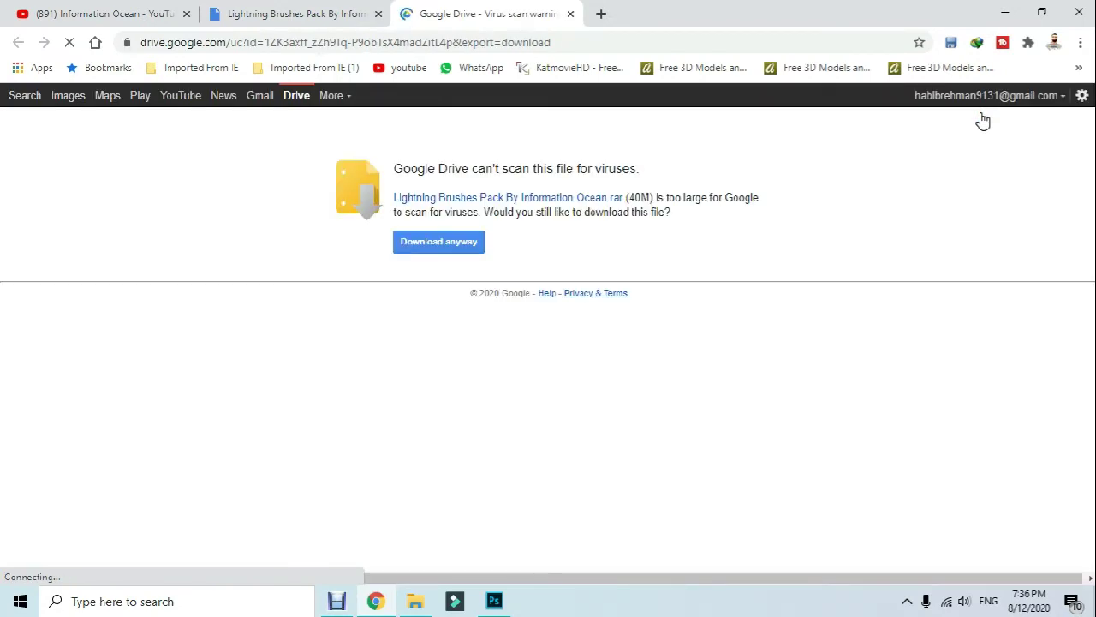
left_click(455, 244)
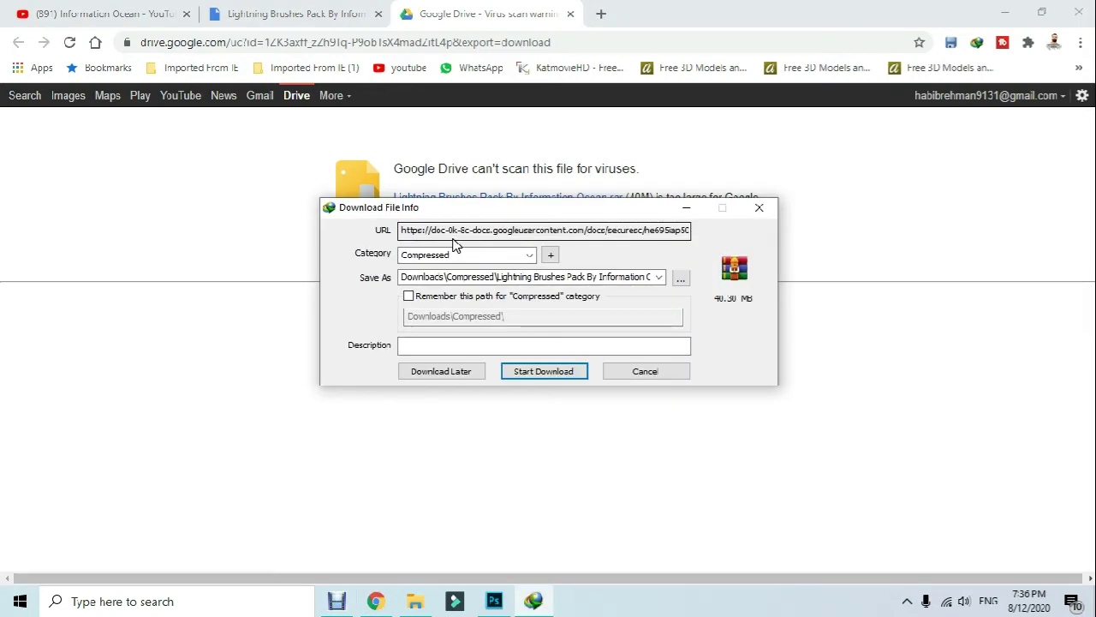
left_click(547, 371)
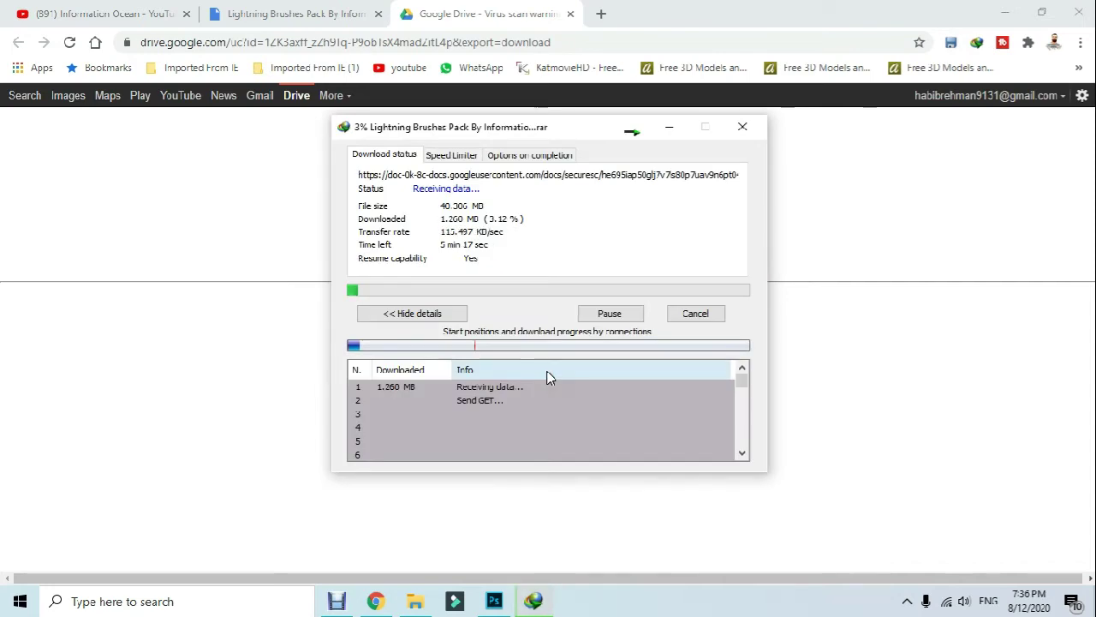
left_click(607, 315)
left_click(690, 315)
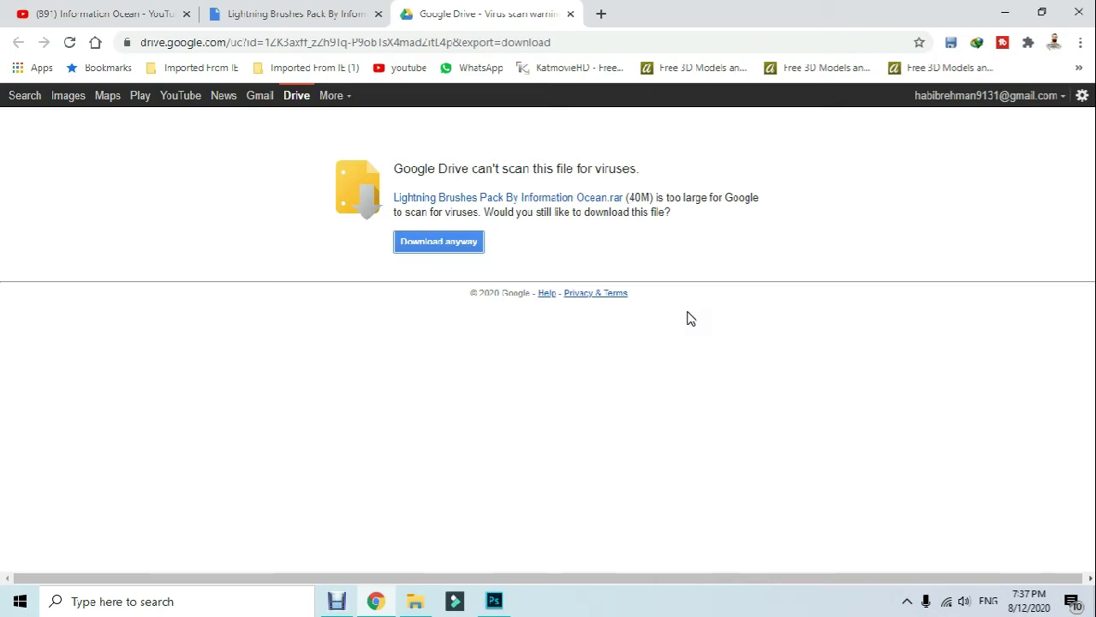
left_click(417, 596)
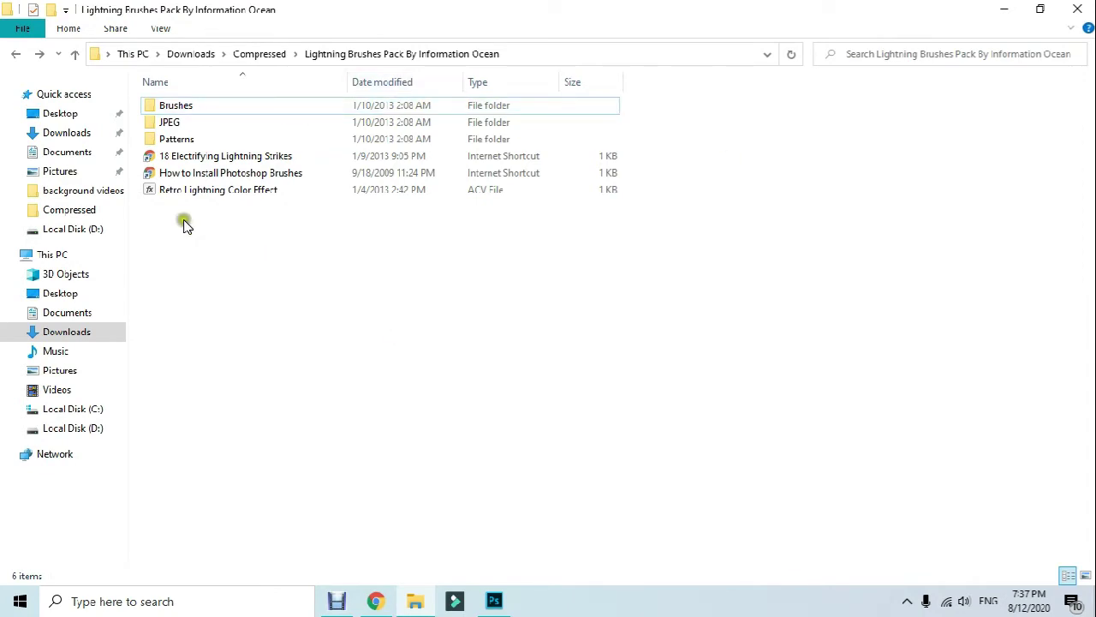
Step: Check the three ABR files in the pack's Brushes folder, then minimize Photoshop and Explorer
double_click(195, 105)
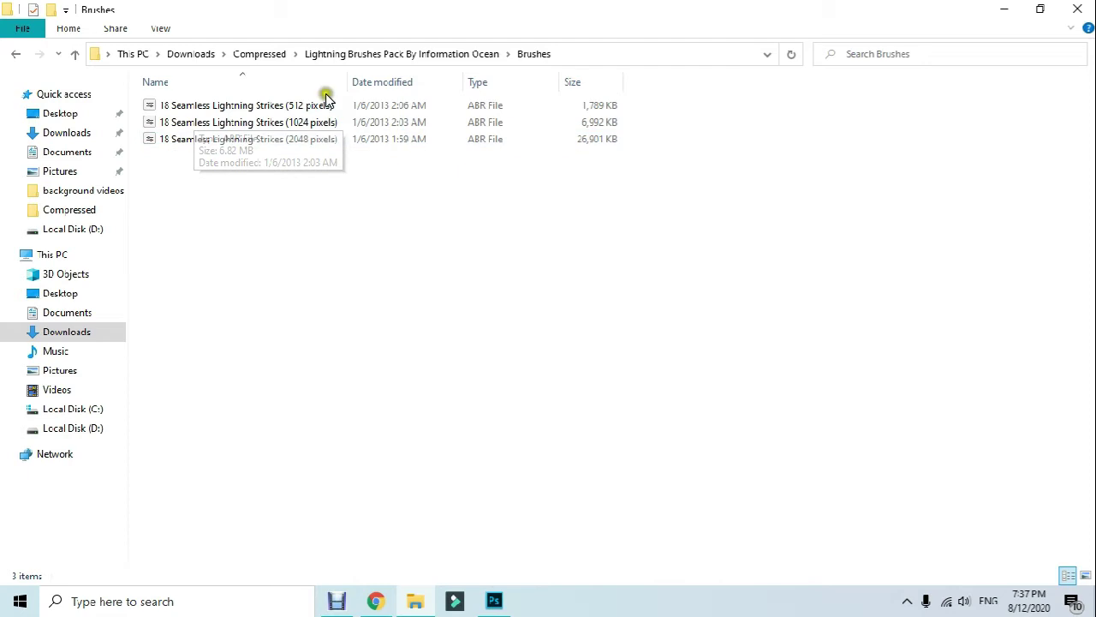
mouse_move(64, 257)
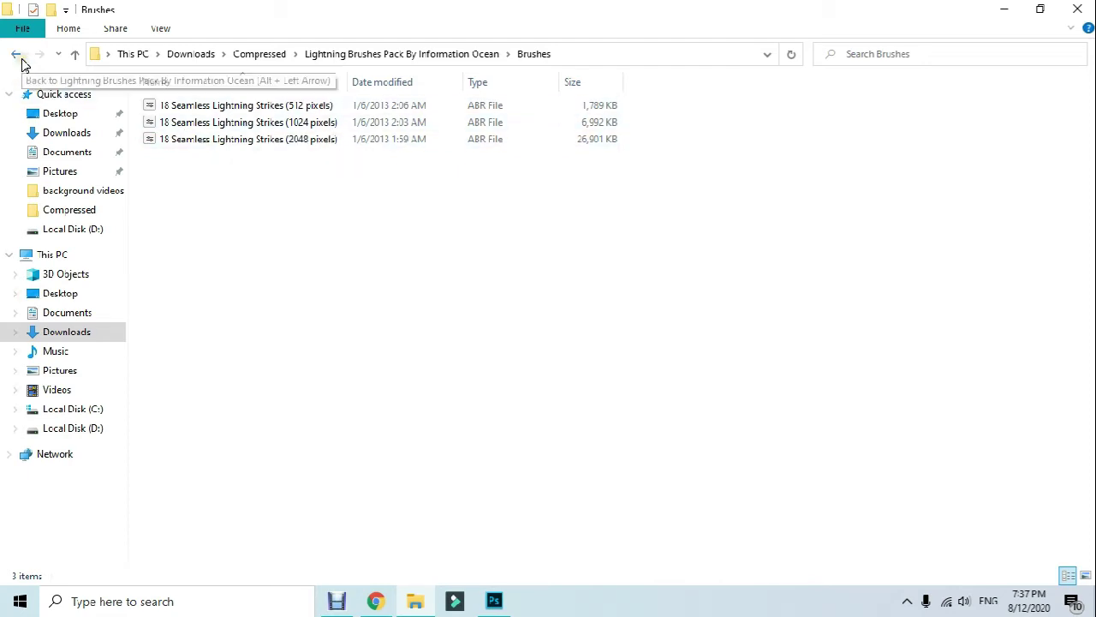
left_click(16, 54)
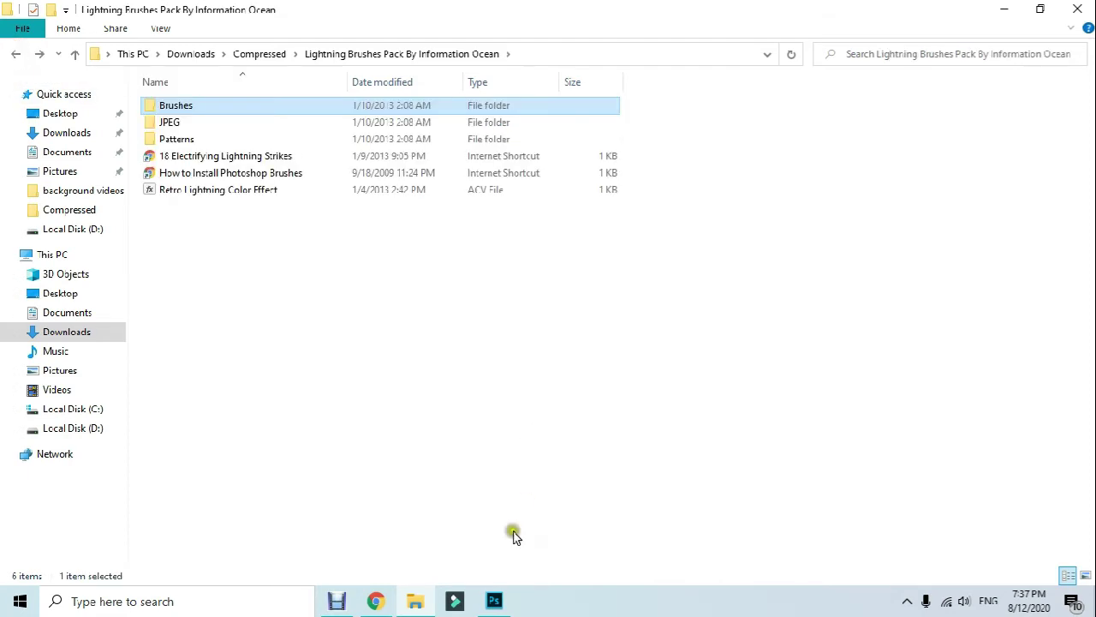
left_click(495, 602)
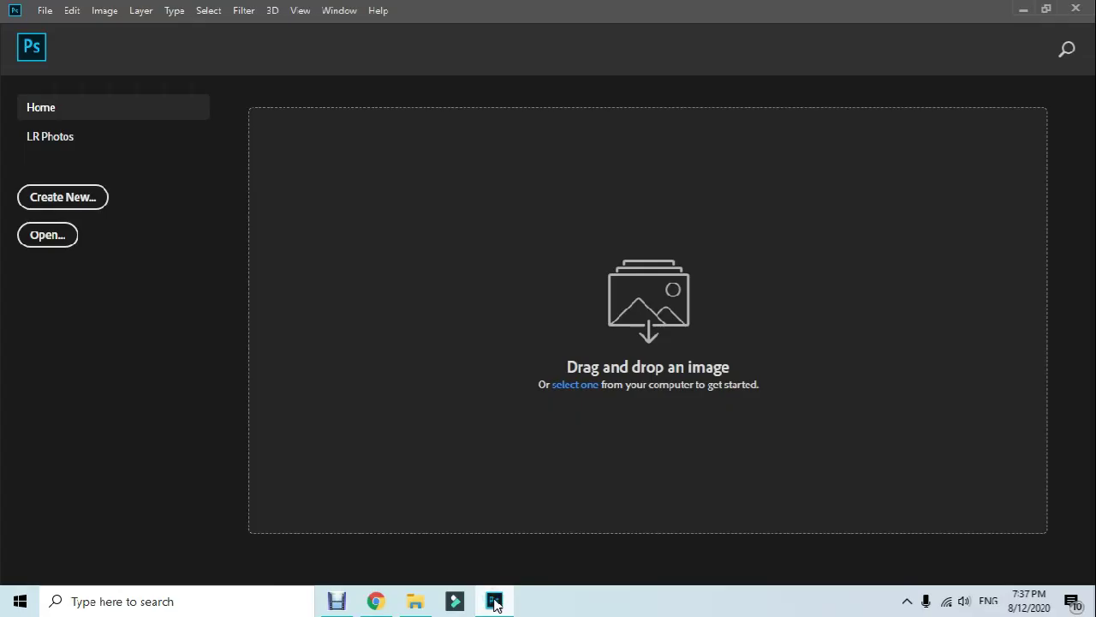
left_click(1022, 15)
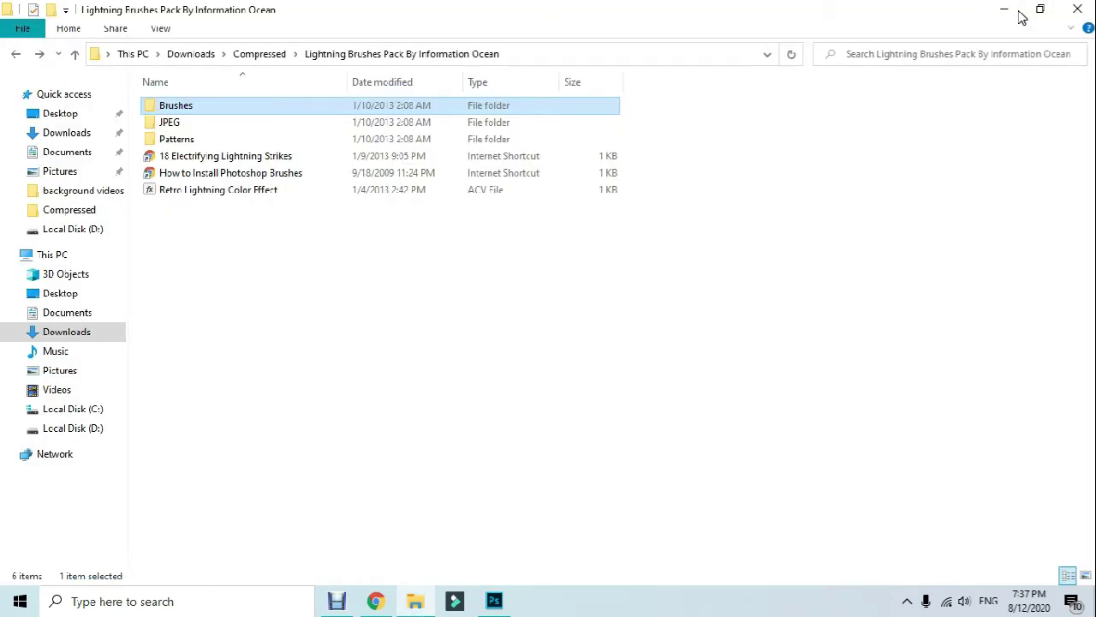
left_click(1004, 13)
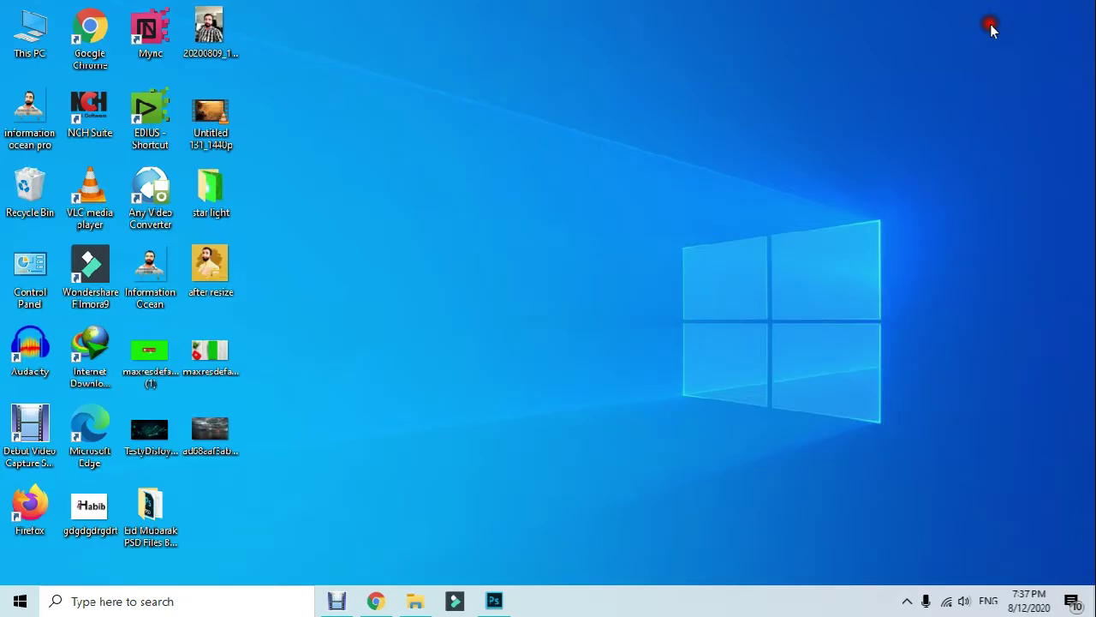
Step: Drag the stormy sea photo from the desktop onto Photoshop to open it
left_click_drag(227, 438, 495, 607)
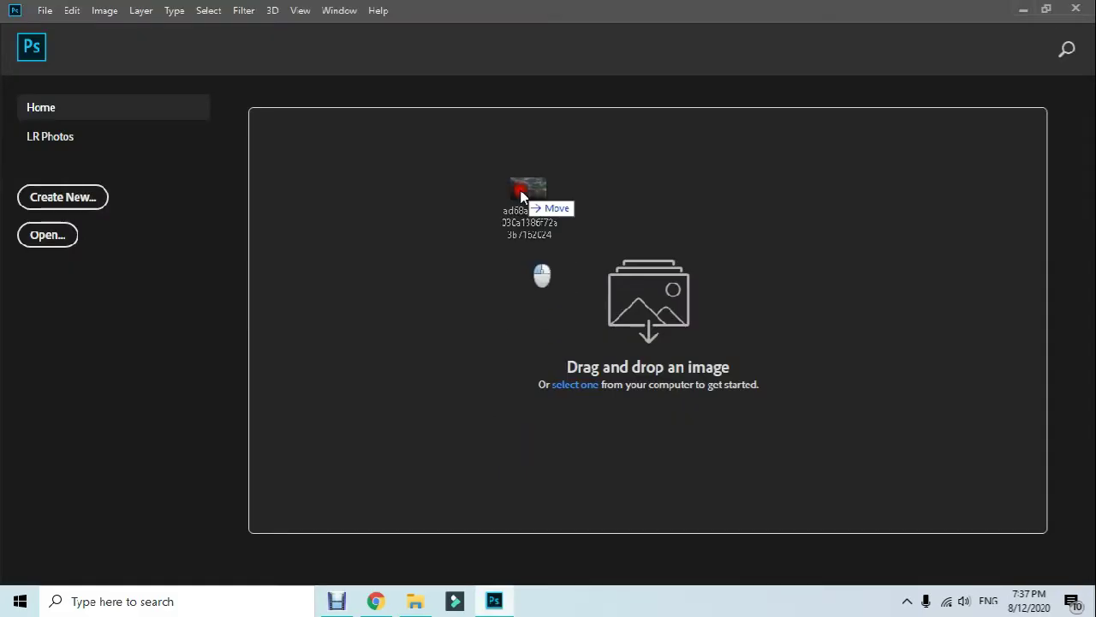
left_click_drag(494, 607, 531, 205)
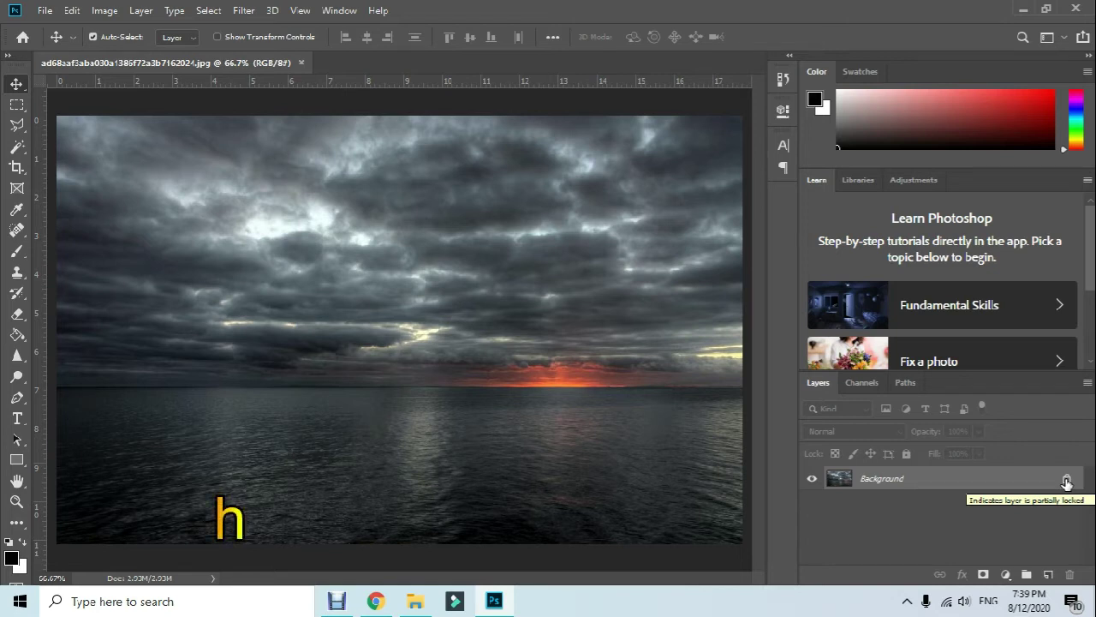
Step: Unlock the background photo as Layer 0 and add an empty Layer 1 above it
left_click(1066, 479)
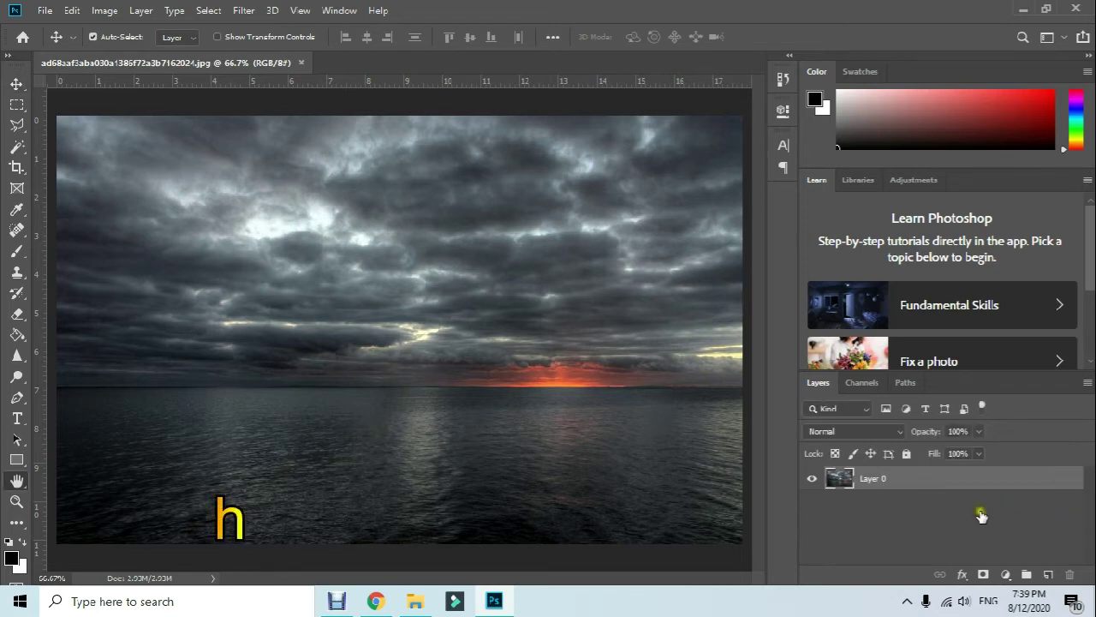
key("v")
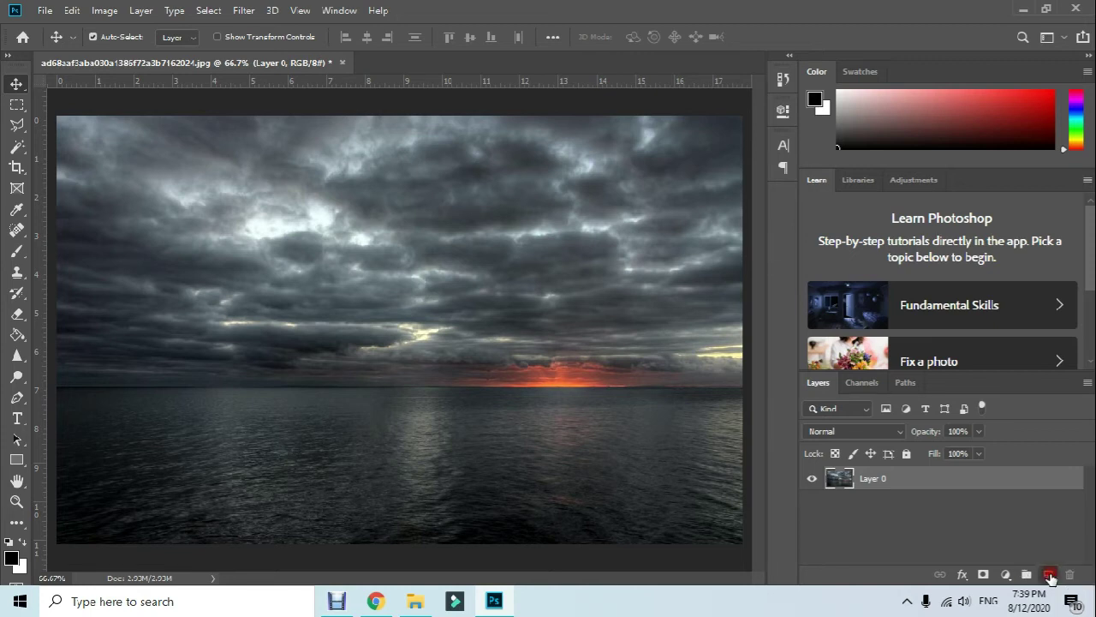
left_click(1049, 575)
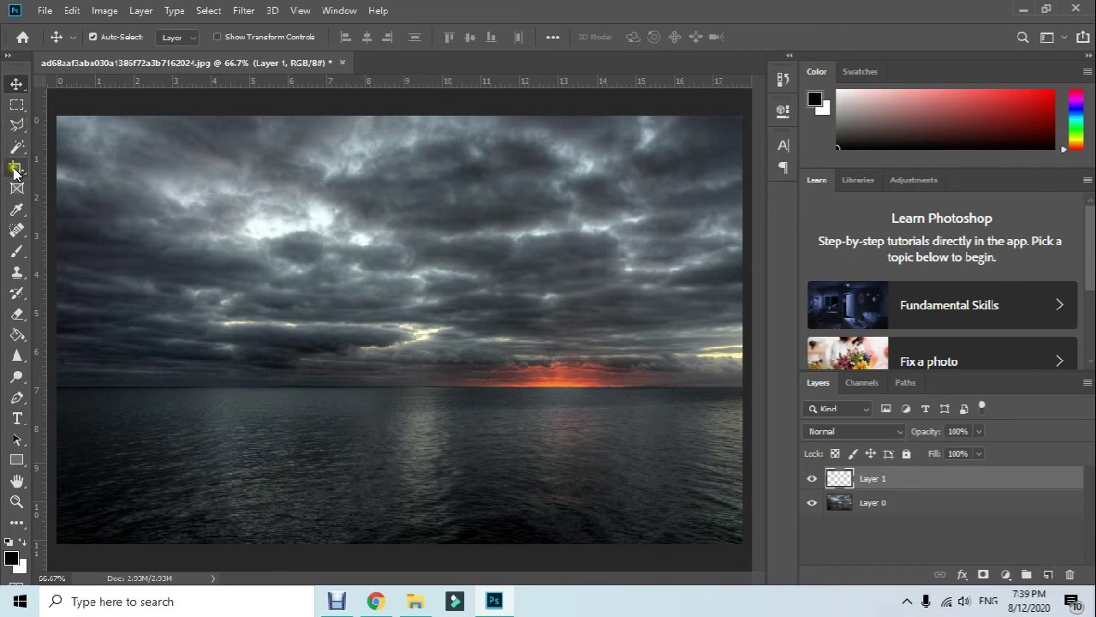
Step: Select the Brush tool and bring up the brush preset picker's settings menu
left_click(18, 253)
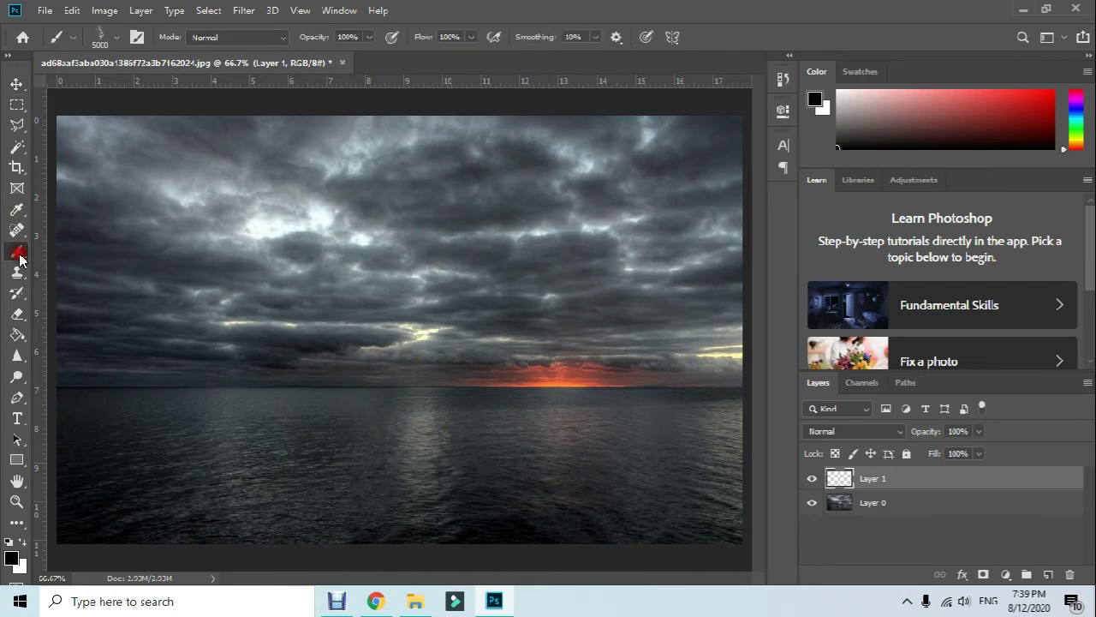
left_click(117, 38)
left_click(116, 39)
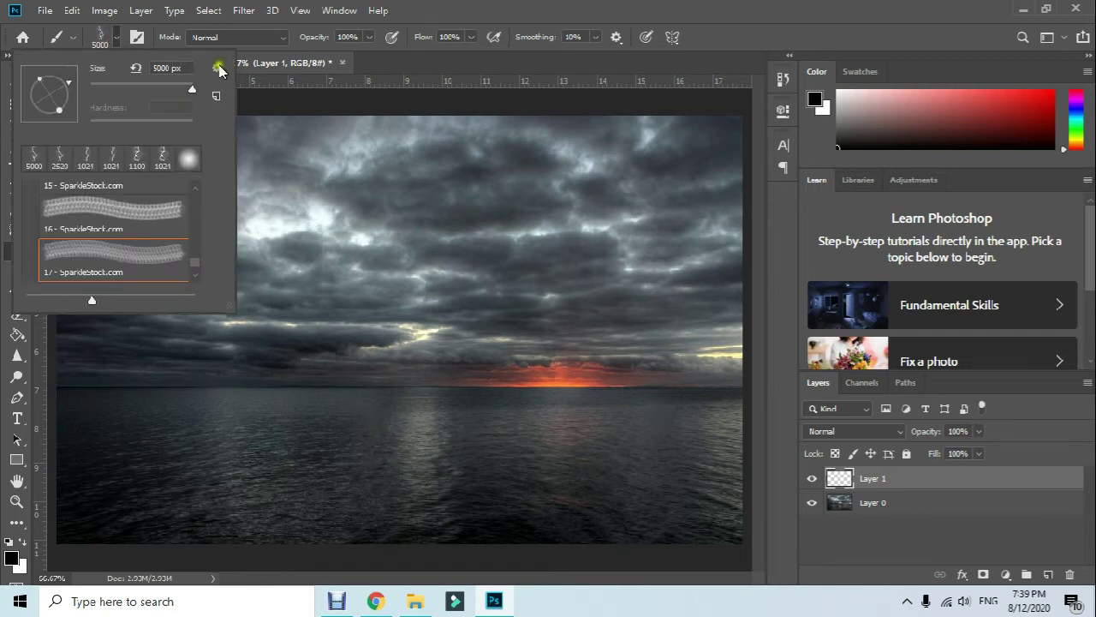
left_click(219, 70)
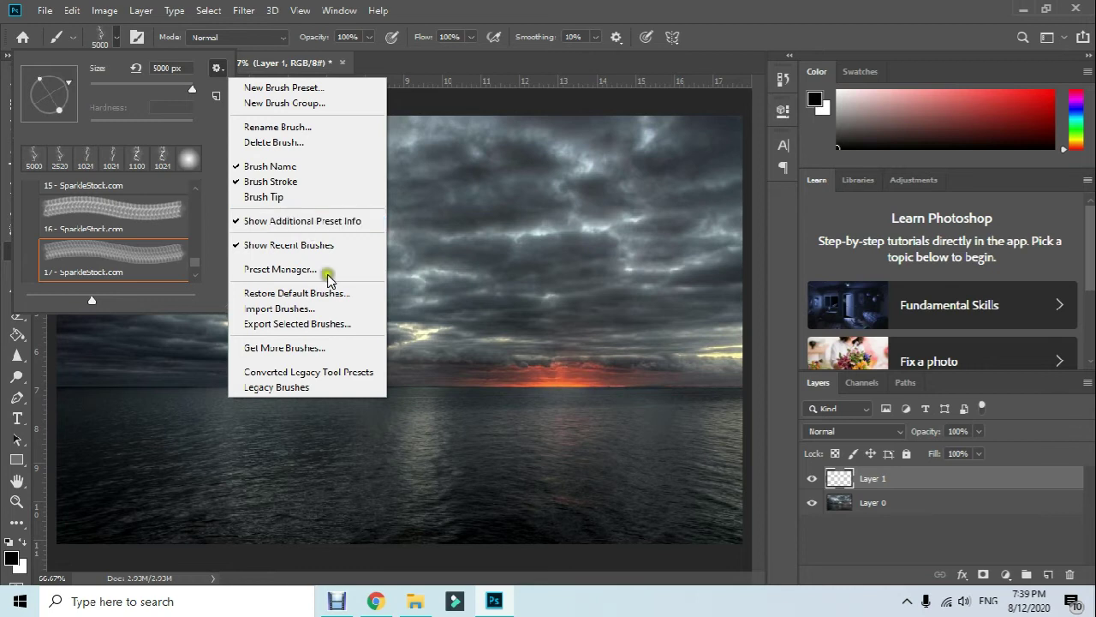
Step: Import the 18 Seamless Lightning Strikes (2048 pixels) ABR from Downloads > Compressed > Lightning Brushes Pack > Brushes
left_click(280, 310)
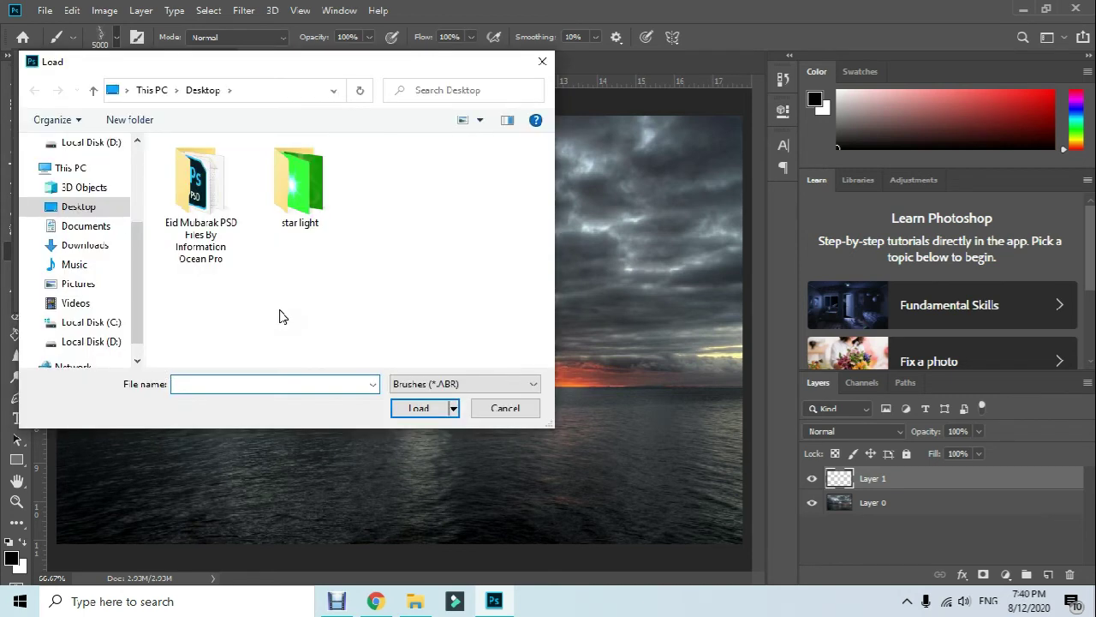
mouse_move(77, 207)
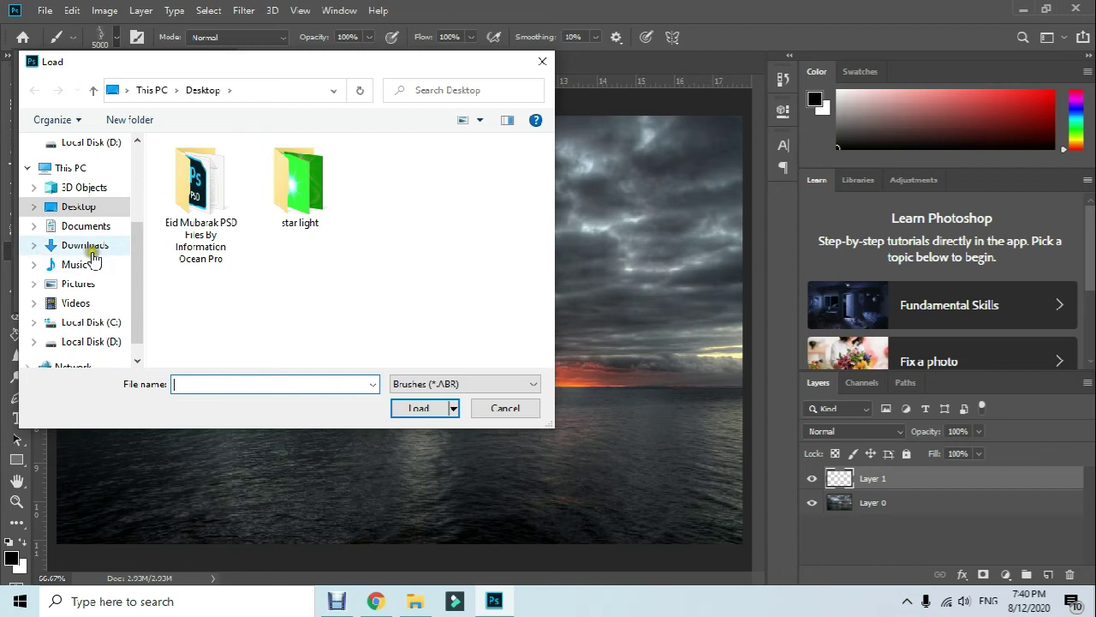
left_click(89, 245)
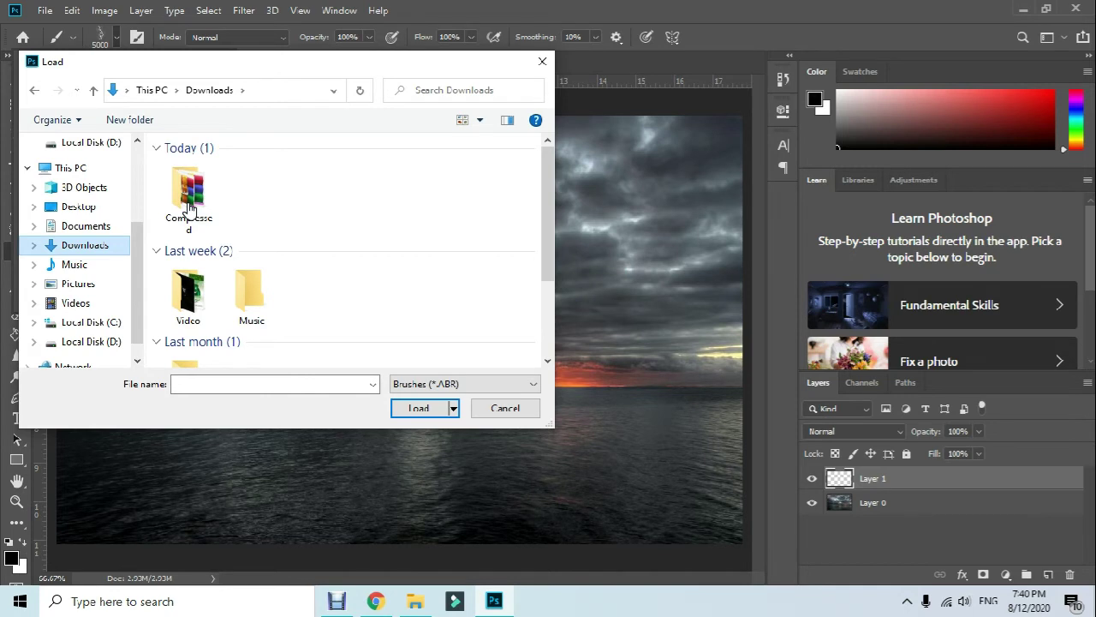
double_click(190, 208)
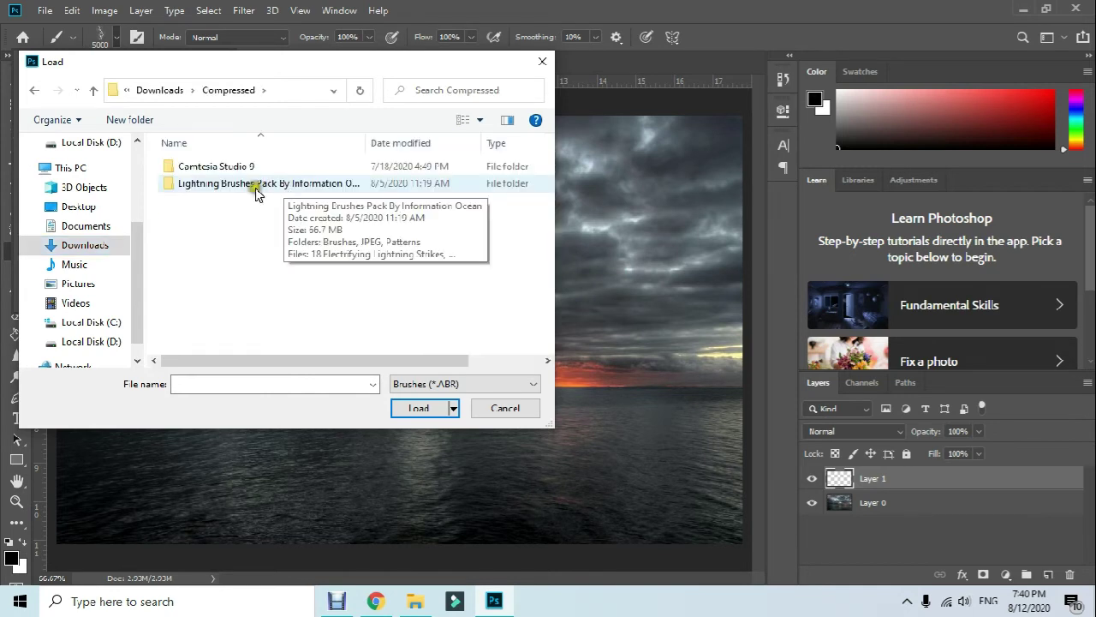
double_click(255, 189)
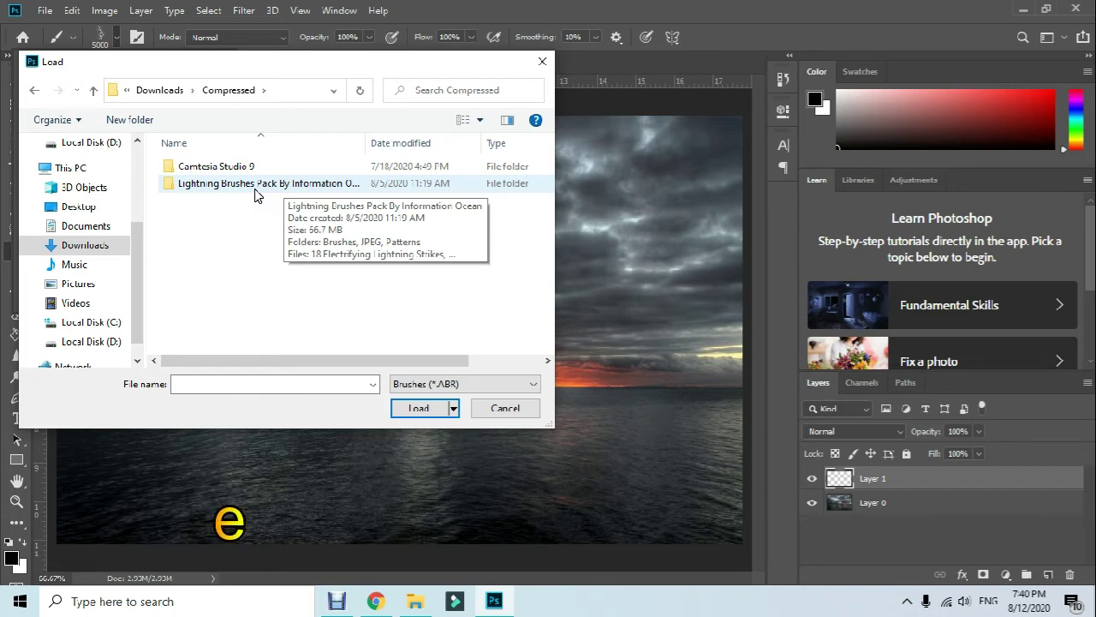
double_click(254, 190)
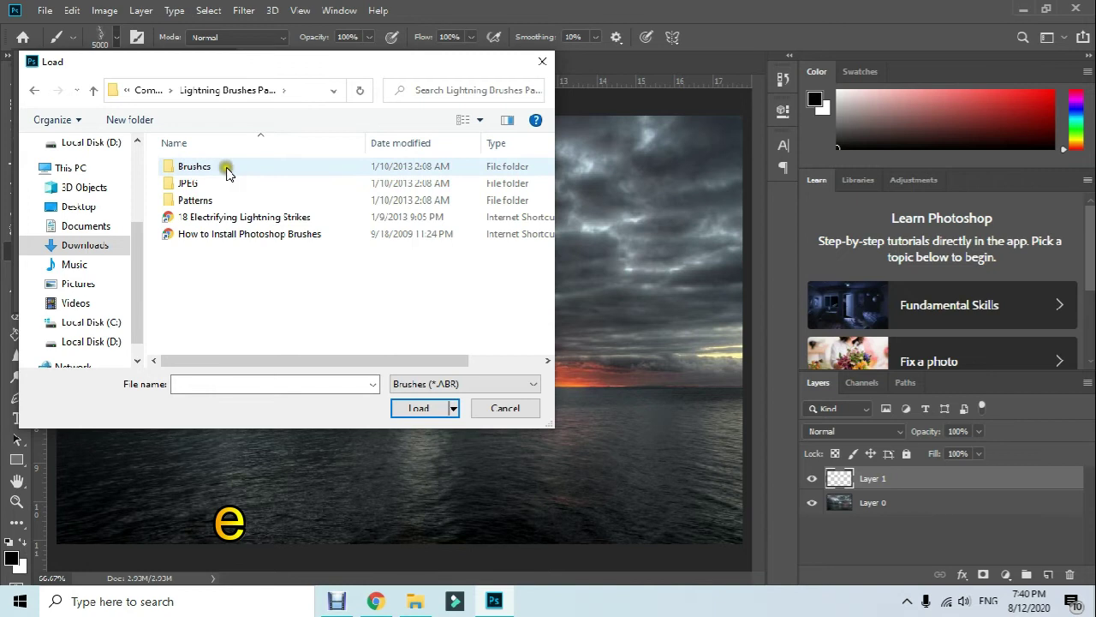
left_click(227, 169)
double_click(226, 169)
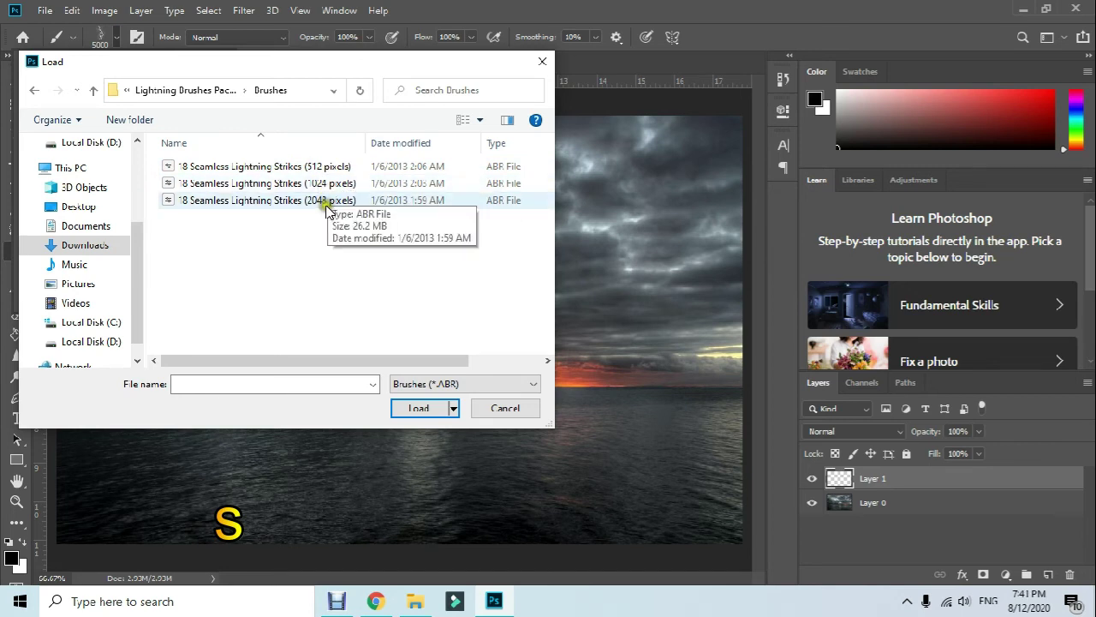
left_click(327, 202)
left_click(422, 408)
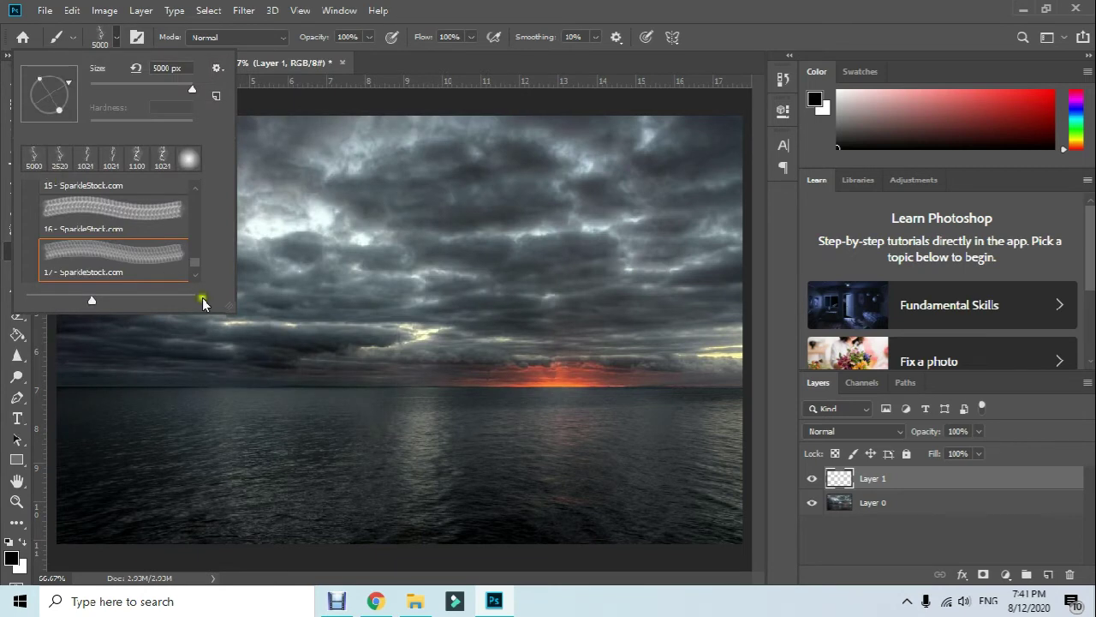
Step: Collapse the General Brushes folder and expand the 18 Seamless Lightning Strikes folder in the preset picker
scroll(146, 231, "up", 1)
scroll(181, 247, "up", 2)
scroll(180, 246, "up", 2)
scroll(176, 246, "up", 2)
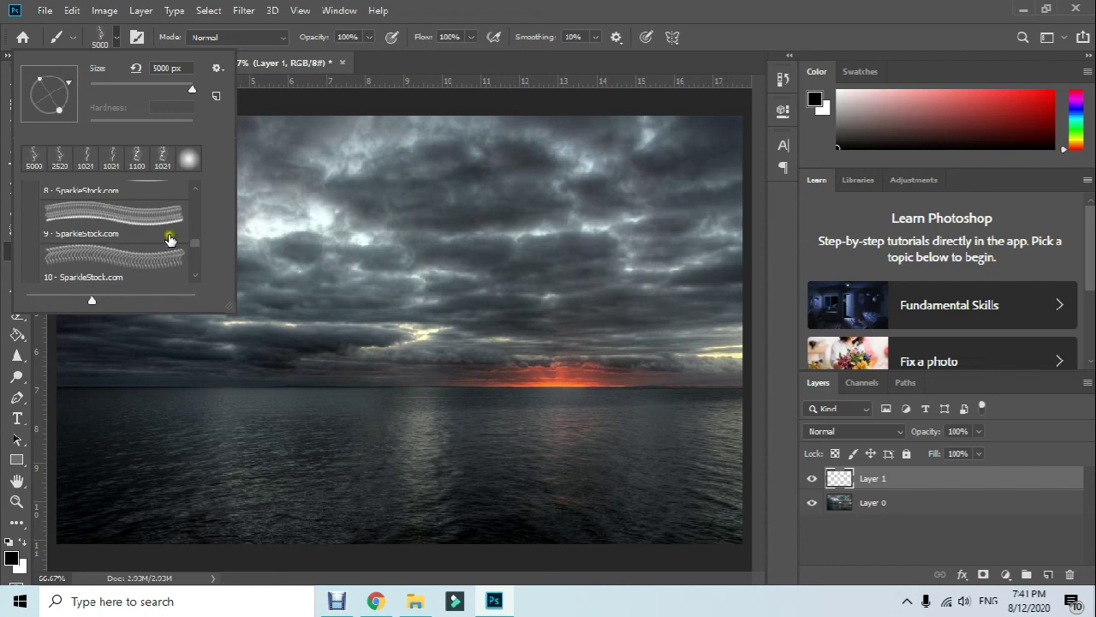
scroll(176, 233, "up", 2)
scroll(193, 224, "up", 2)
left_click(198, 219)
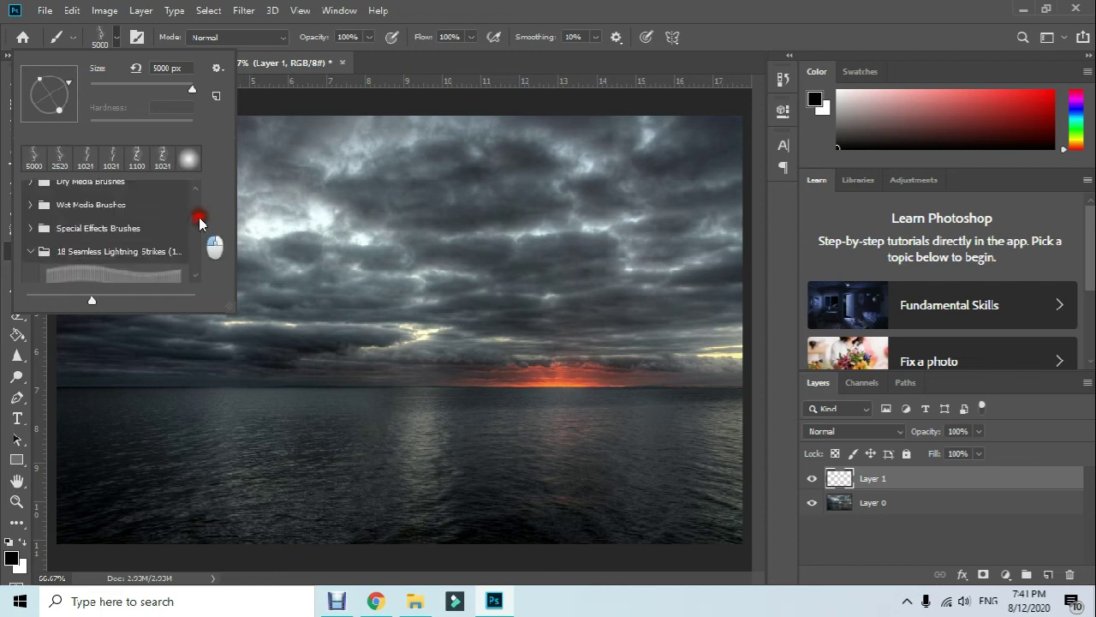
left_click(197, 182)
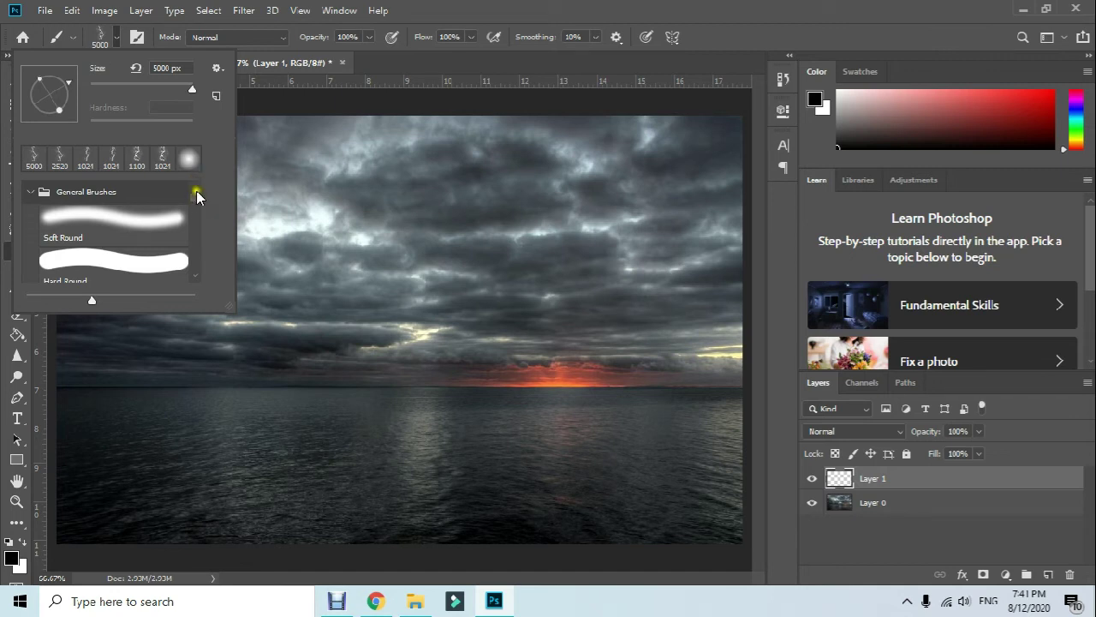
left_click(31, 191)
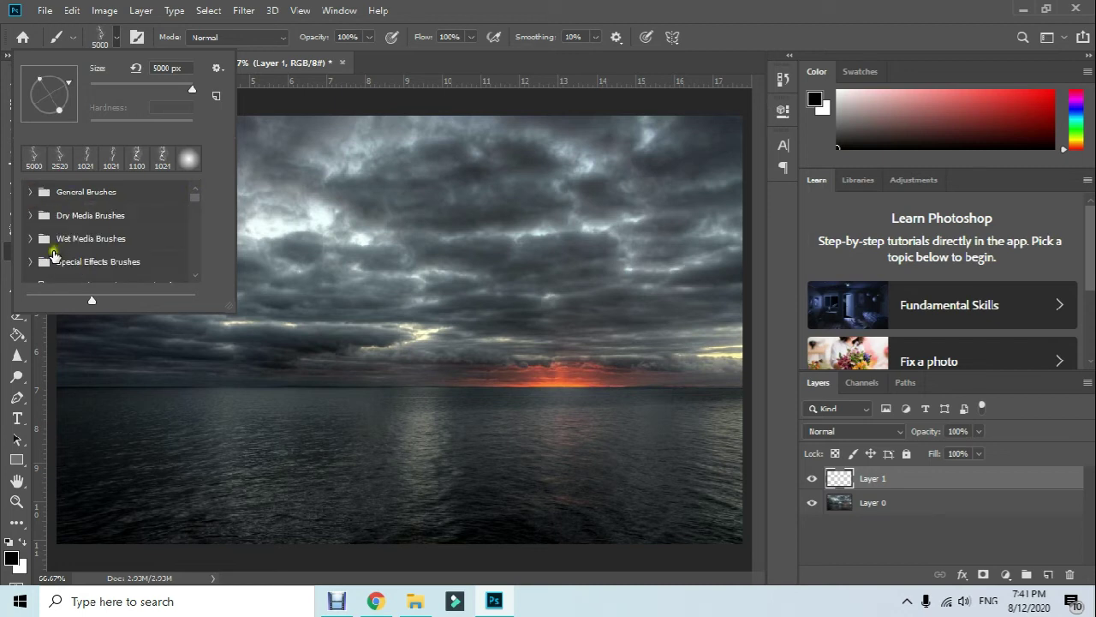
scroll(38, 267, "down", 1)
left_click(39, 260)
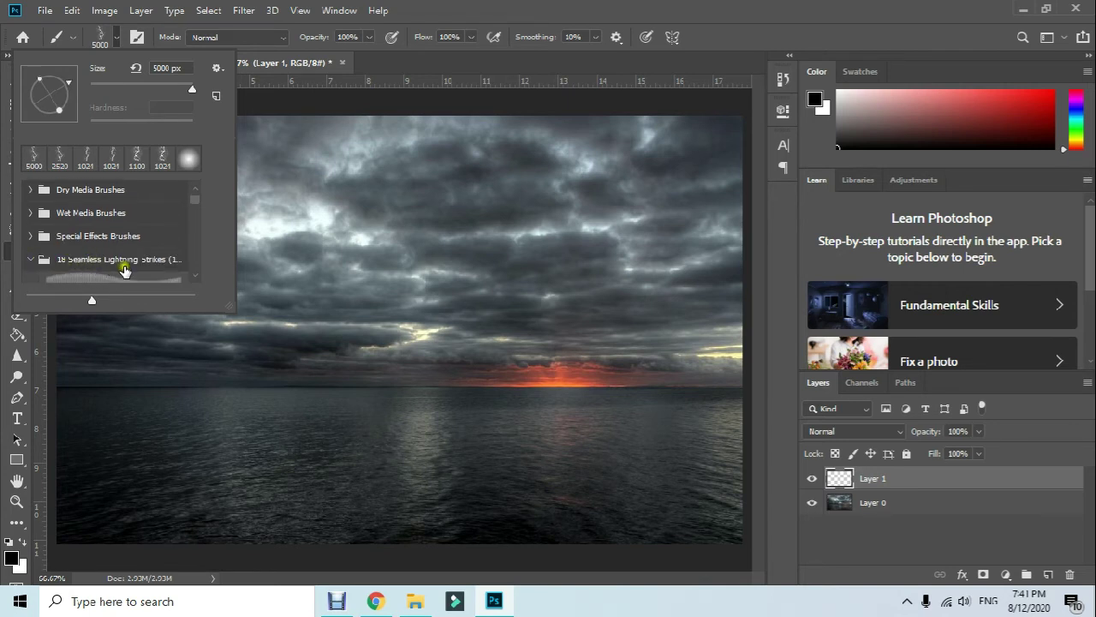
Step: Select lightning brush 16 - SparkleStock.com from the imported set
scroll(153, 271, "down", 1)
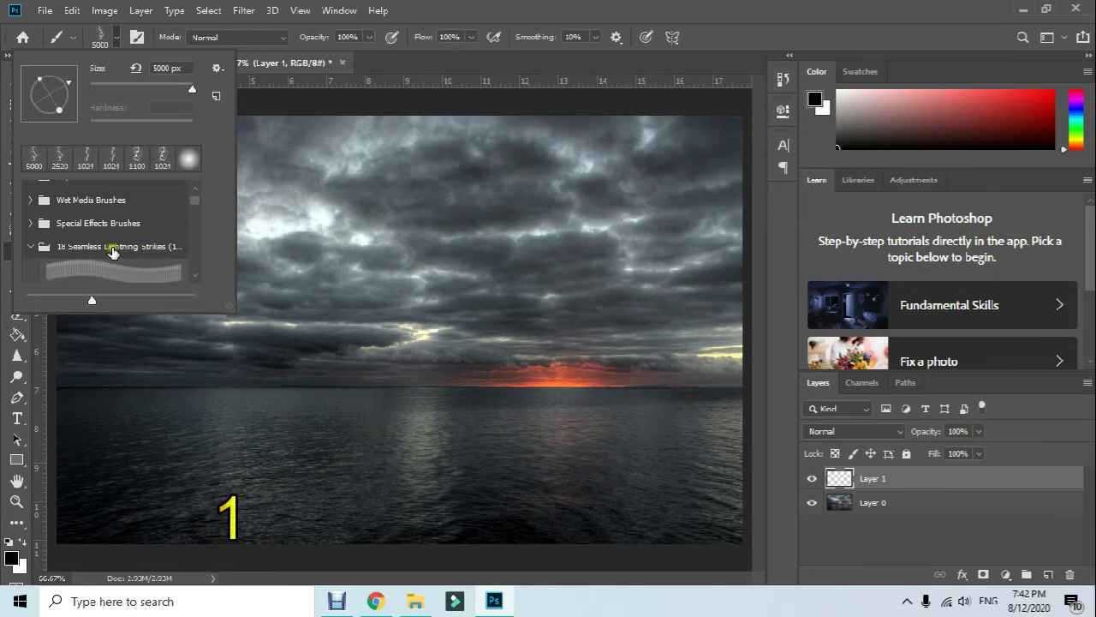
scroll(112, 250, "down", 1)
scroll(113, 249, "down", 1)
scroll(112, 248, "down", 1)
scroll(112, 248, "down", 2)
scroll(112, 248, "down", 2)
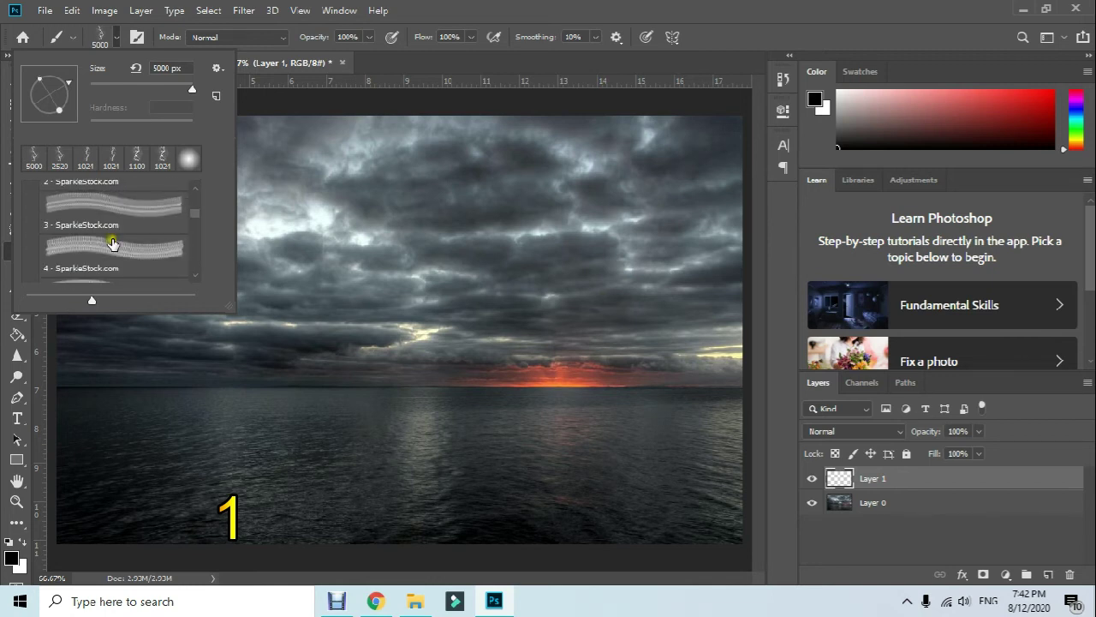
scroll(112, 247, "down", 2)
scroll(112, 247, "down", 2)
scroll(112, 245, "down", 2)
scroll(112, 244, "down", 3)
scroll(112, 246, "down", 2)
scroll(114, 246, "down", 1)
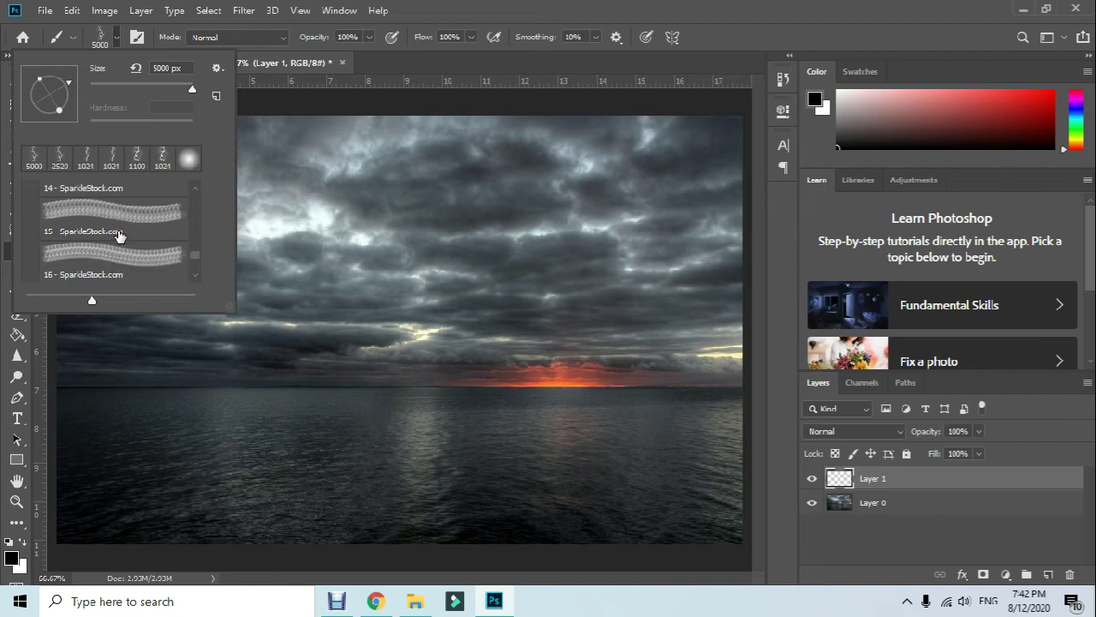
left_click(152, 256)
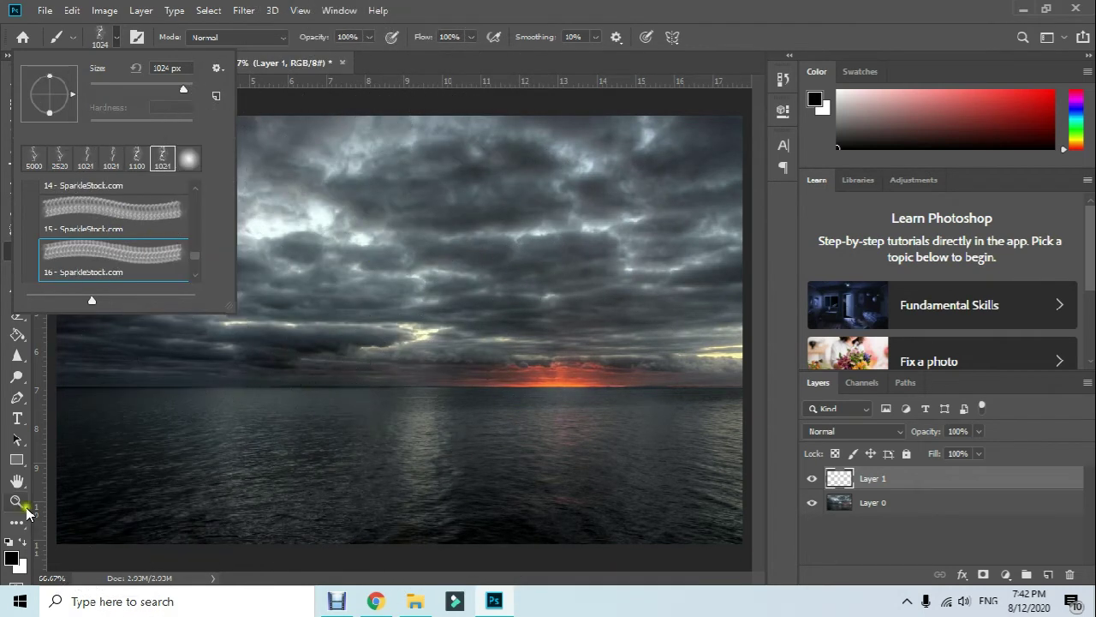
left_click(11, 558)
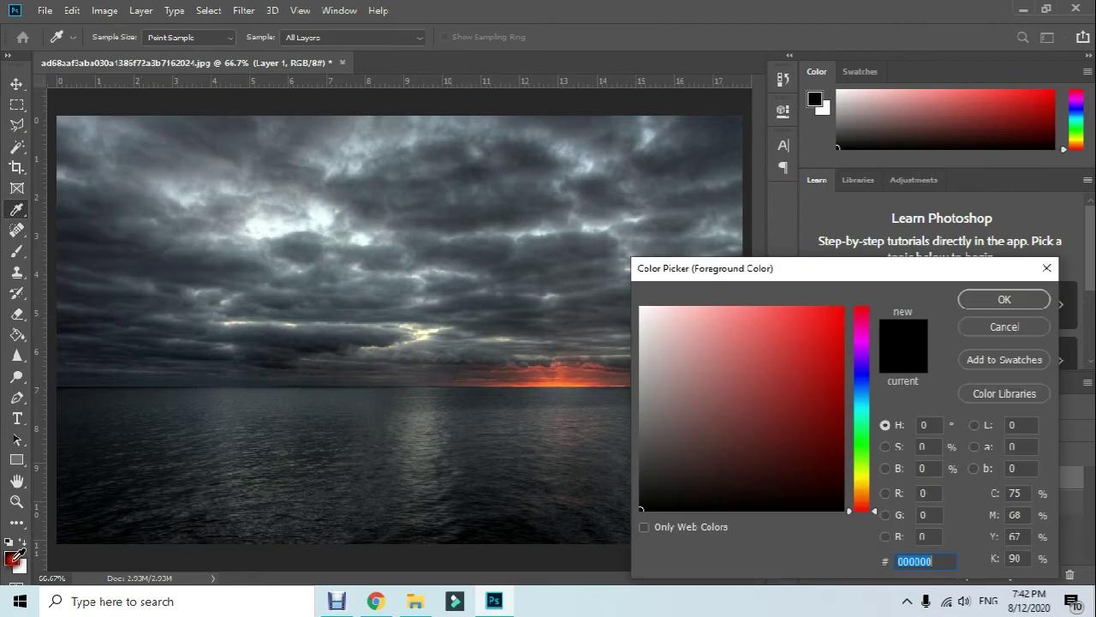
Step: Set the foreground colour to a light cyan
left_click(860, 401)
left_click_drag(823, 363, 765, 322)
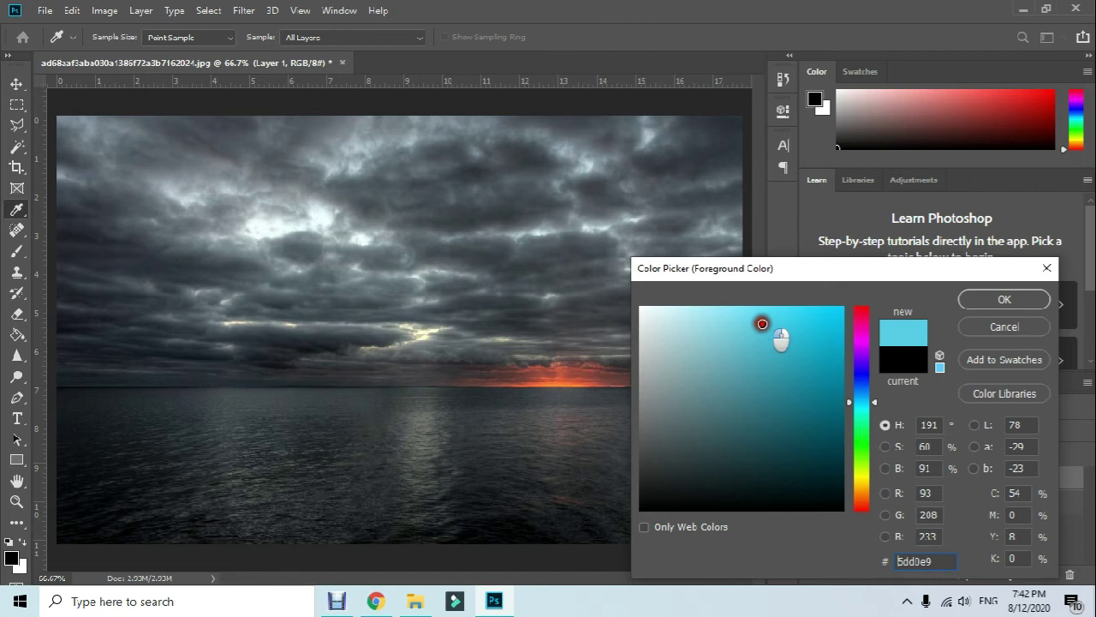
left_click(1004, 299)
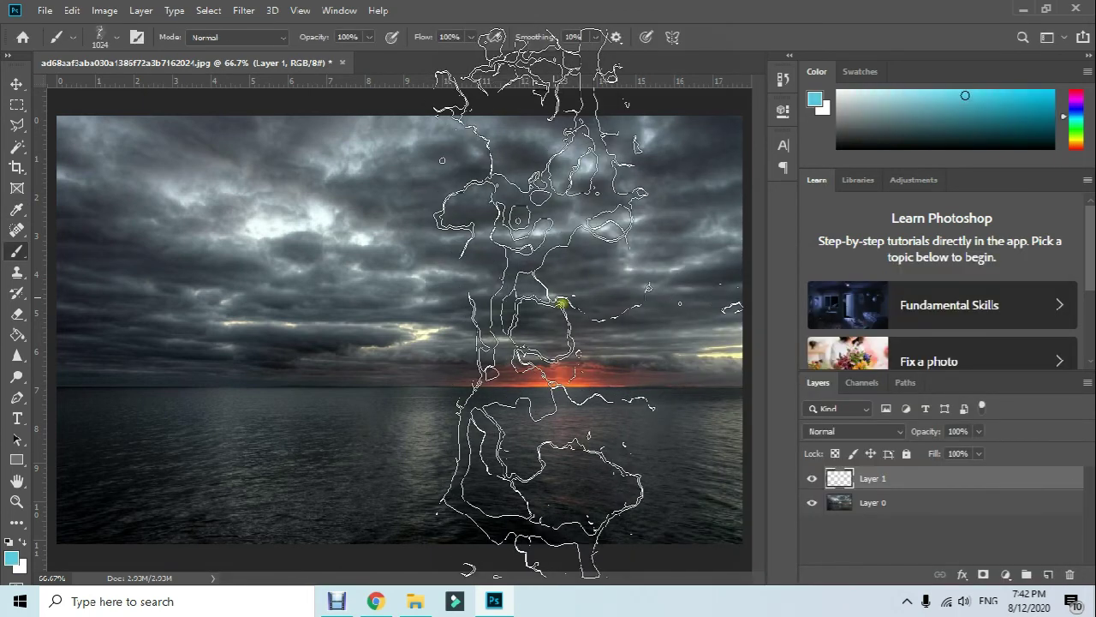
Step: Stamp a trial 700 px lightning strike right of centre, undo it, and shrink the brush to 300 px
key("bracketleft")
key("bracketleft")
key("bracketleft")
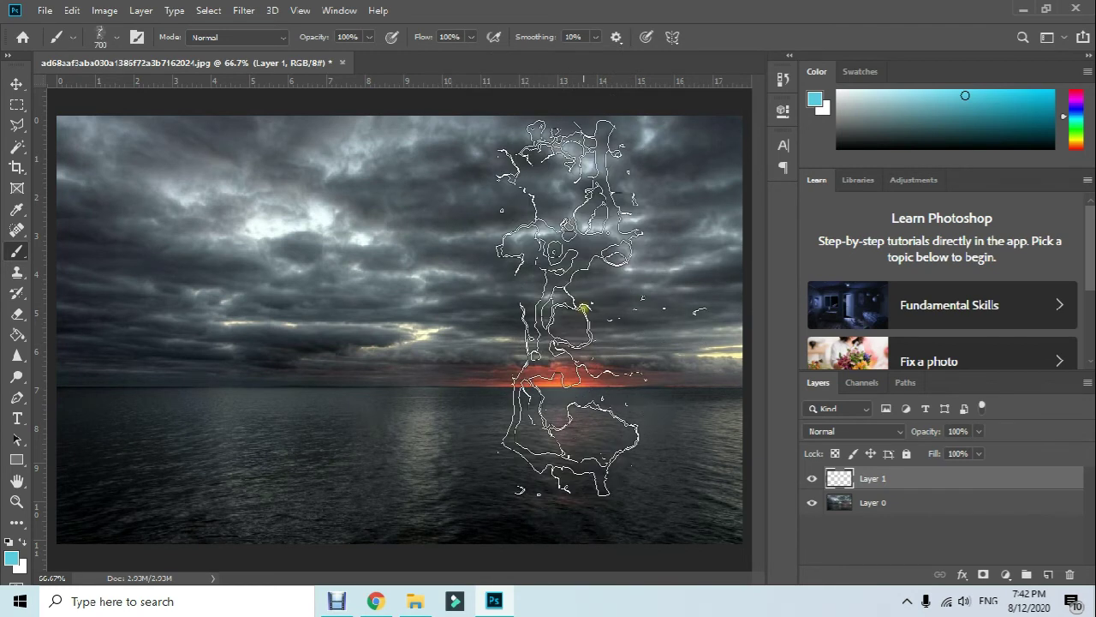
key("bracketleft")
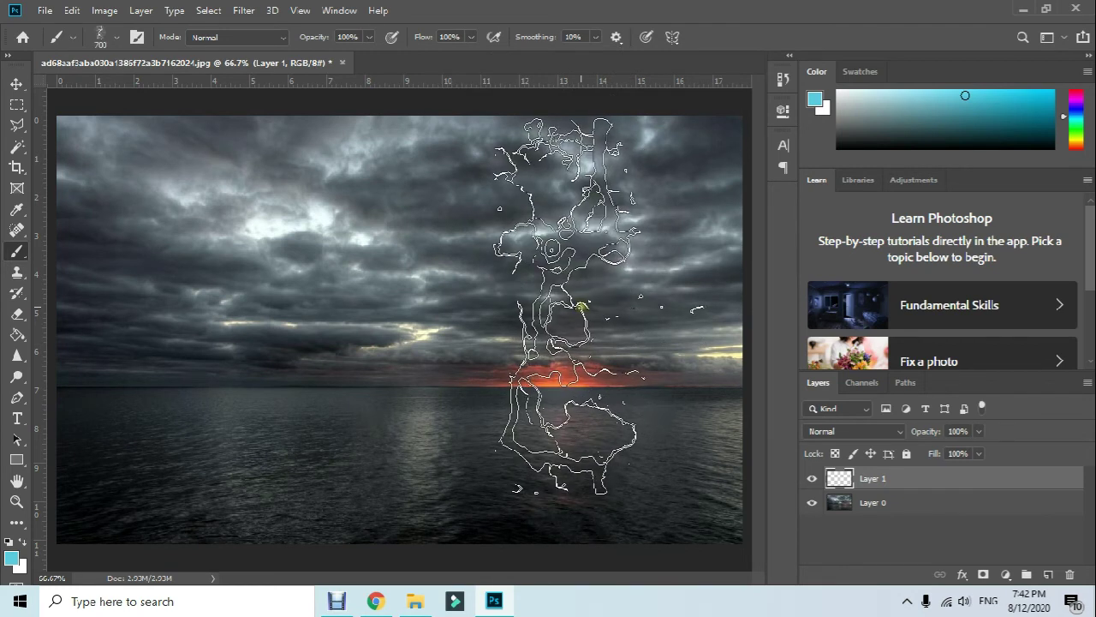
key("bracketleft")
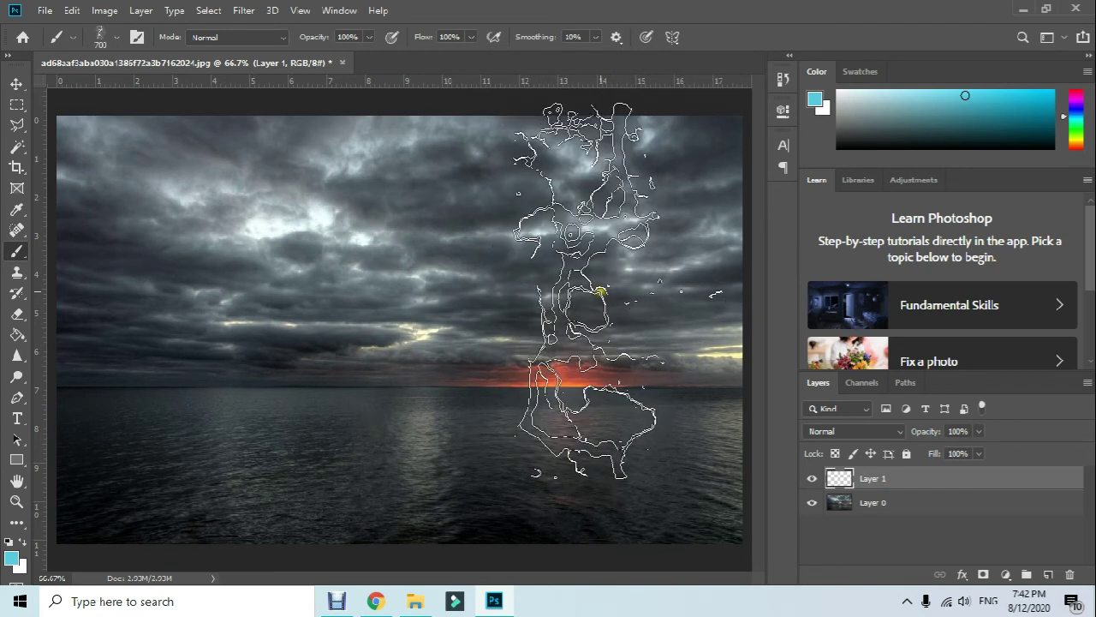
key("bracketleft")
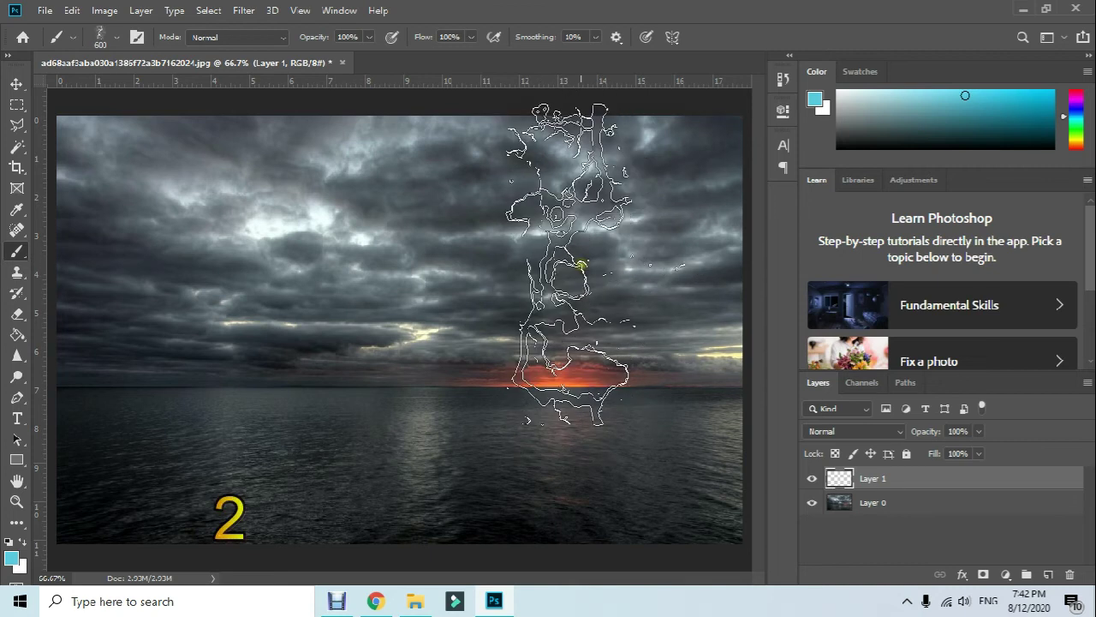
key("bracketright")
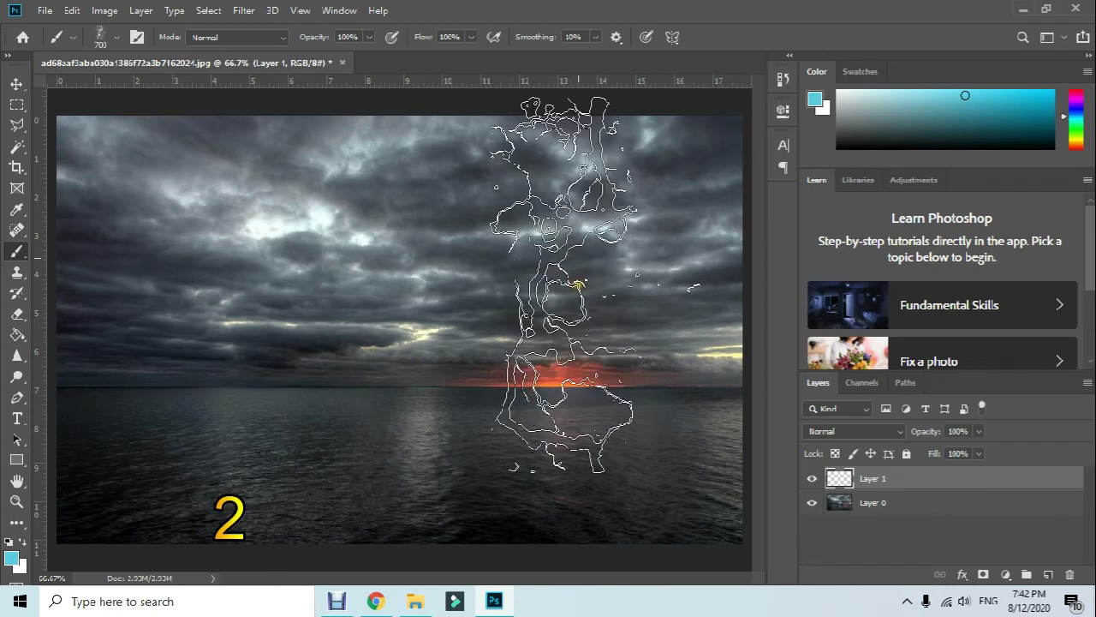
left_click(579, 285)
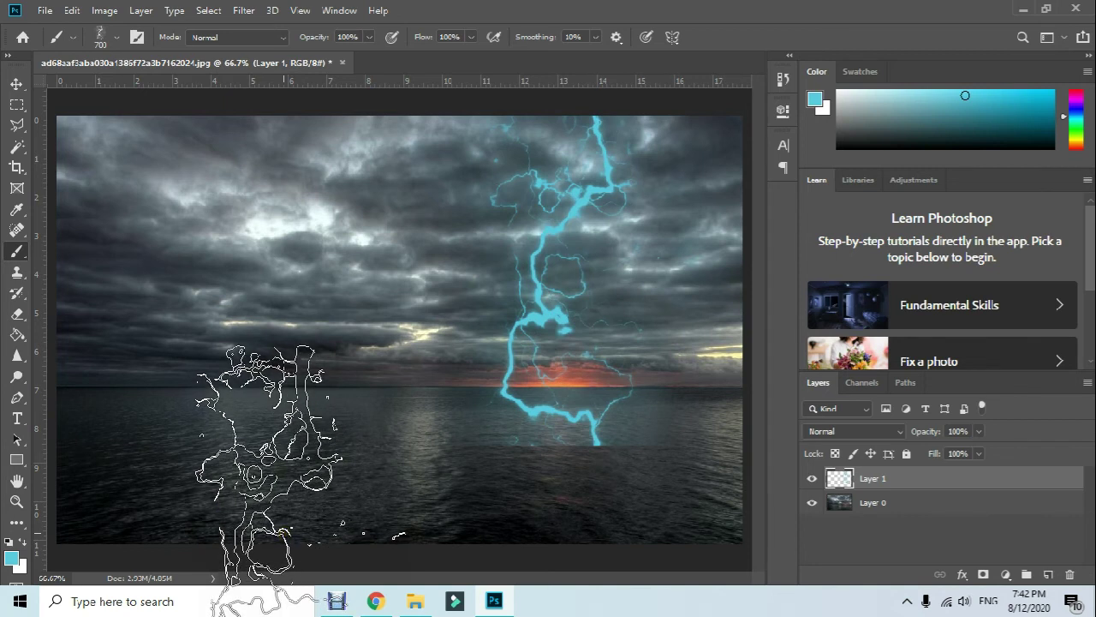
key("ctrl+z")
key("bracketleft")
key("bracketleft")
key("bracketleft")
key("bracketleft")
key("bracketleft")
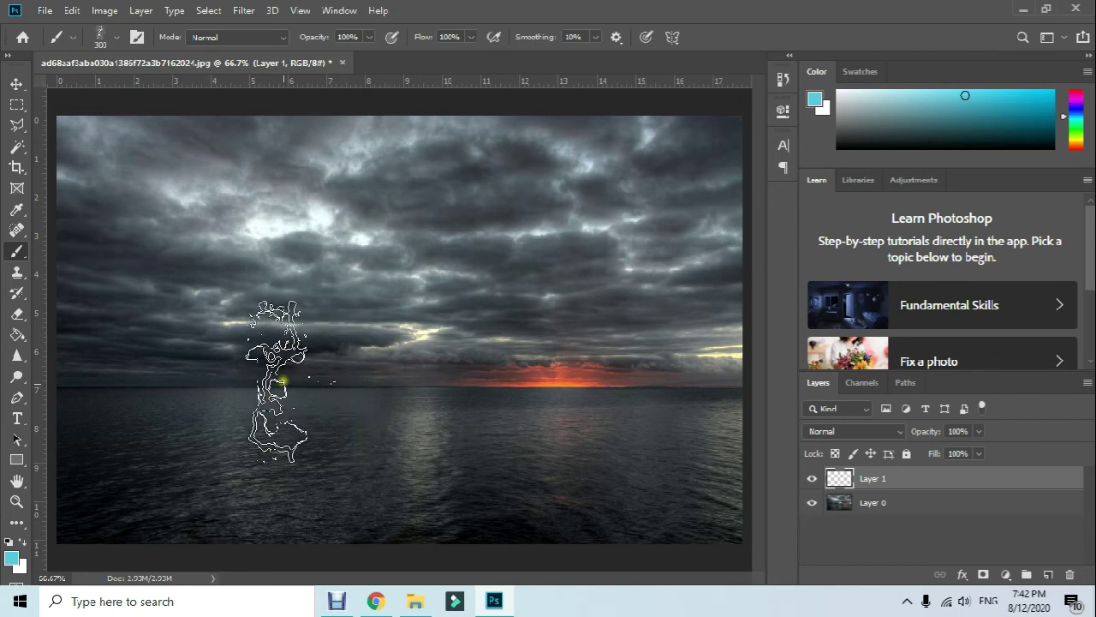
Step: Paint a cyan lightning strike left of centre and a 175 px strike near the right edge
left_click_drag(281, 381, 281, 394)
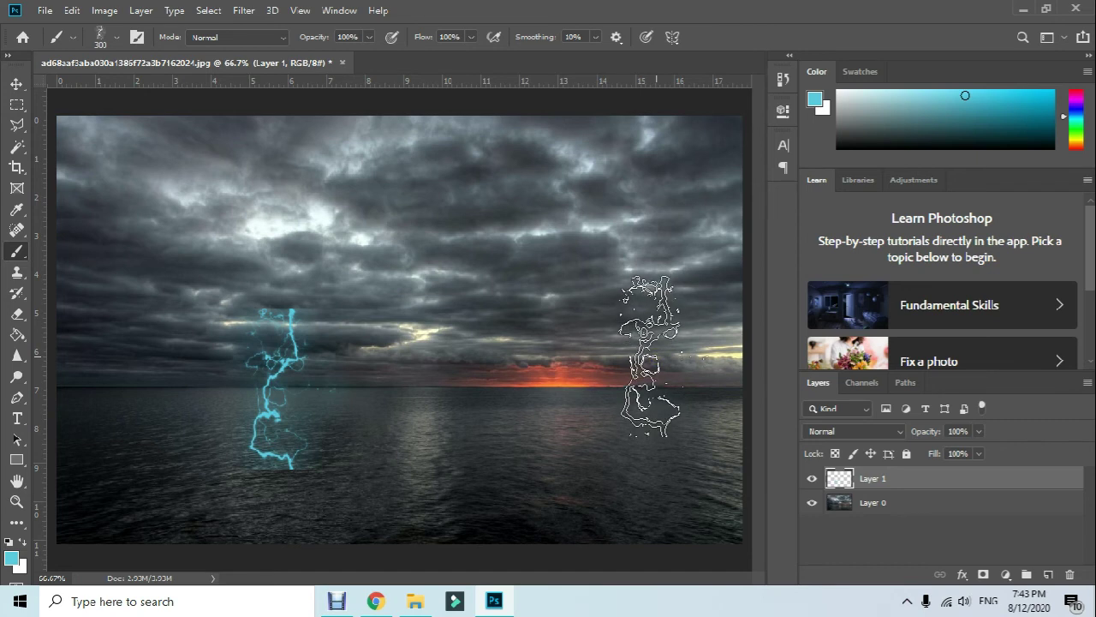
key("bracketleft")
key("bracketleft")
key("bracketleft")
left_click(653, 376)
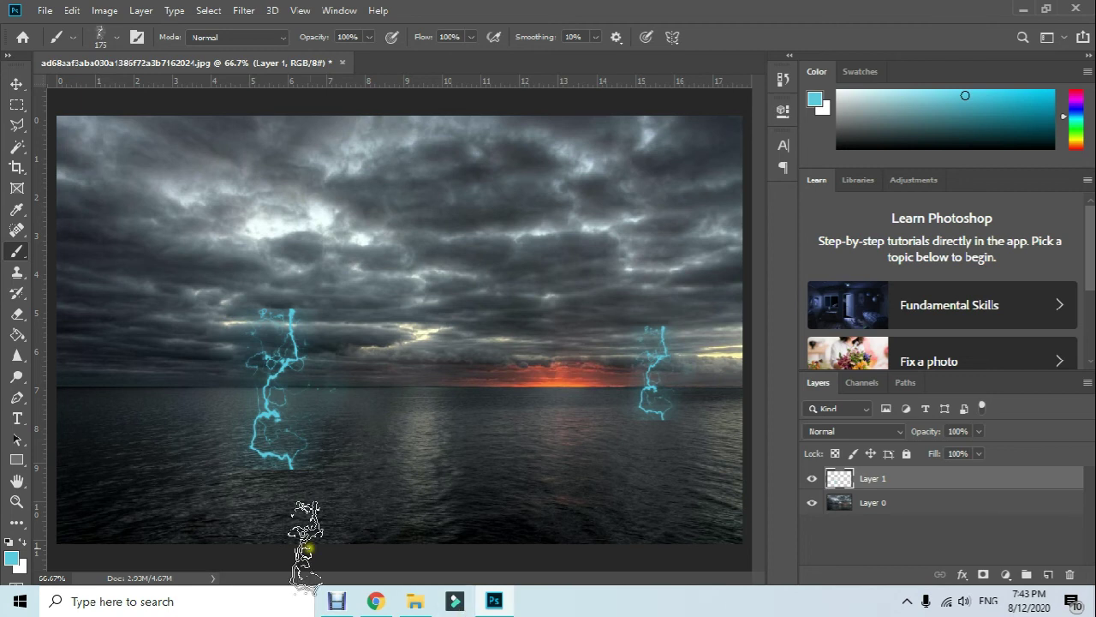
Step: Switch to brighter cyan 00b8e0 and stamp strikes at the horizon centre and, at 125 px, far left
left_click(12, 553)
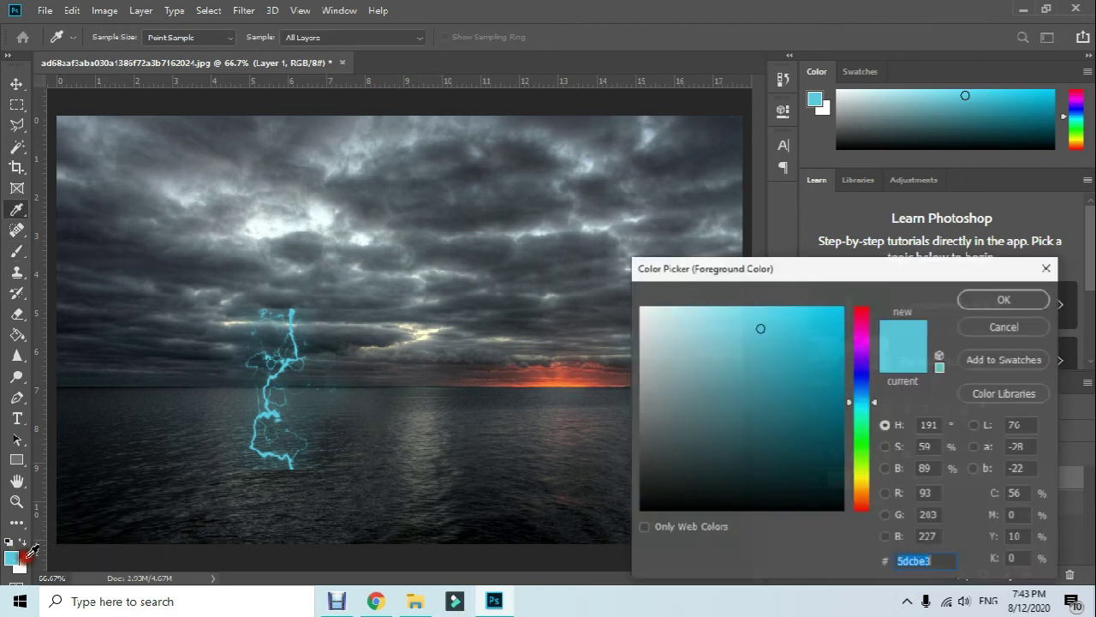
left_click_drag(846, 337, 844, 307)
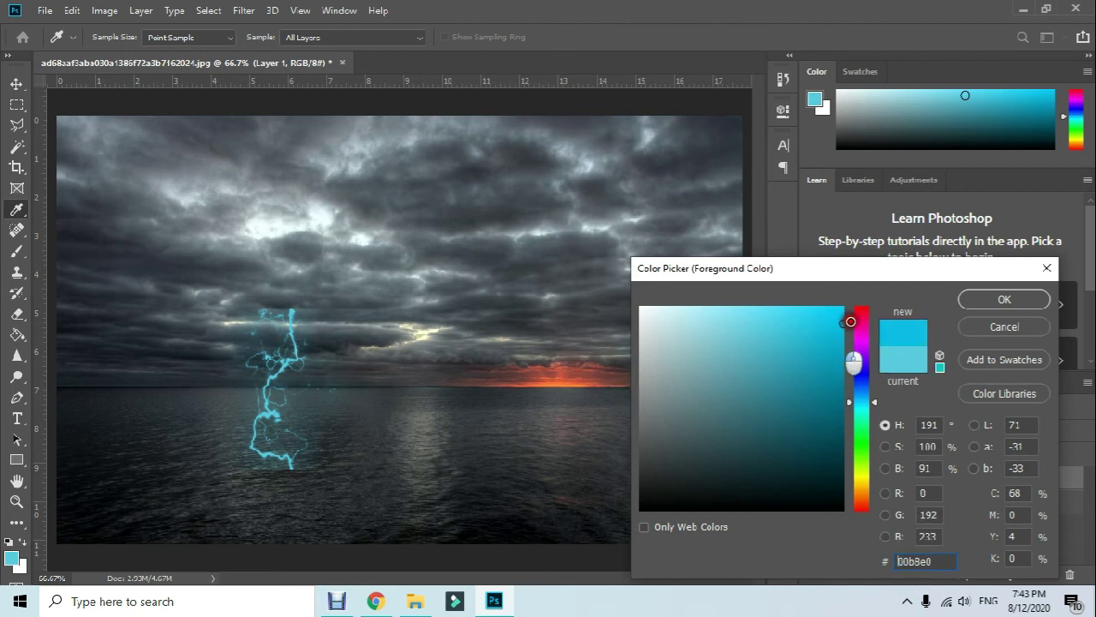
left_click(984, 300)
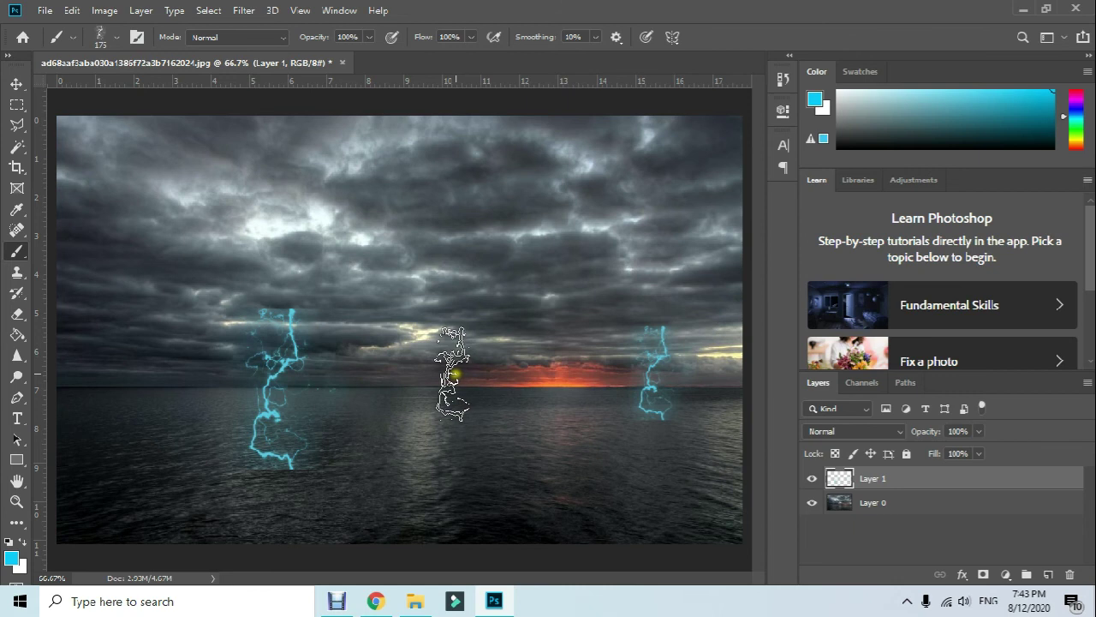
left_click(454, 375)
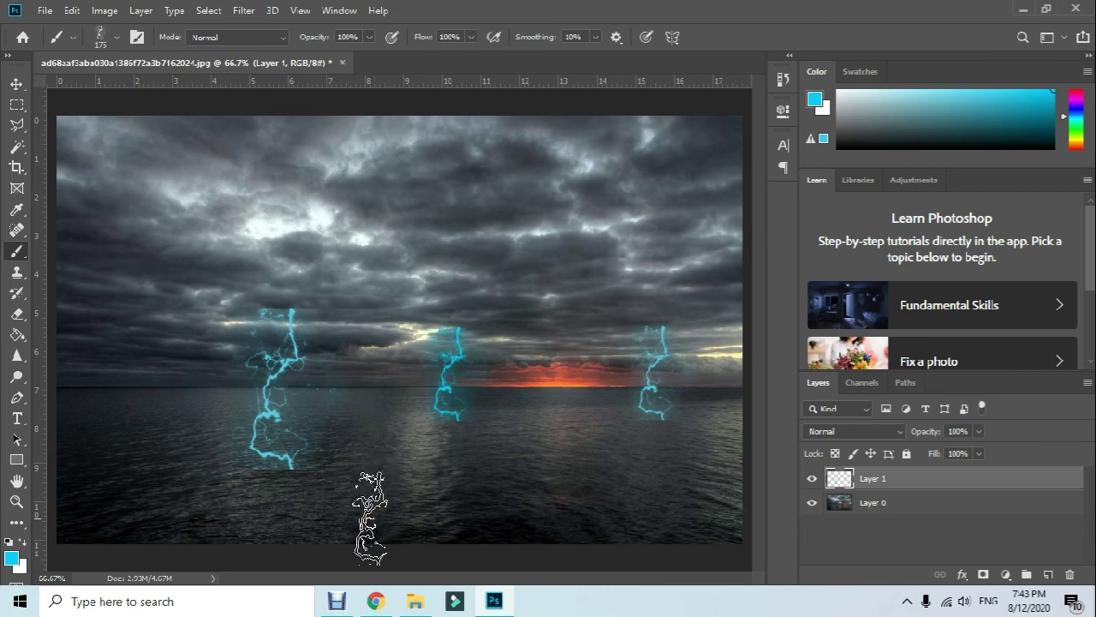
key("bracketleft")
key("bracketleft")
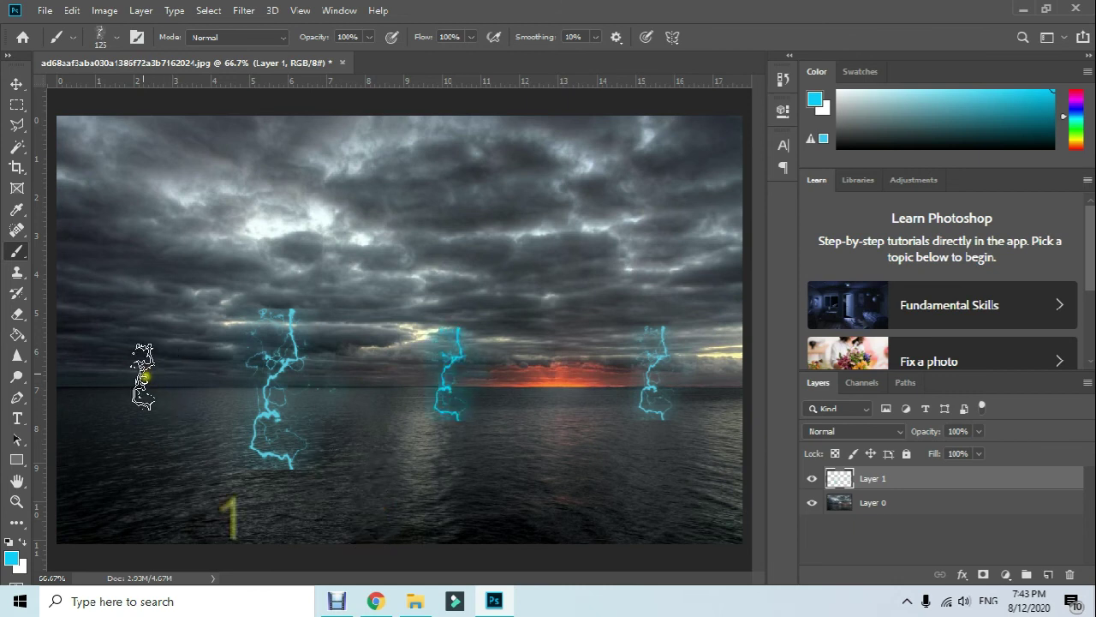
left_click(94, 377)
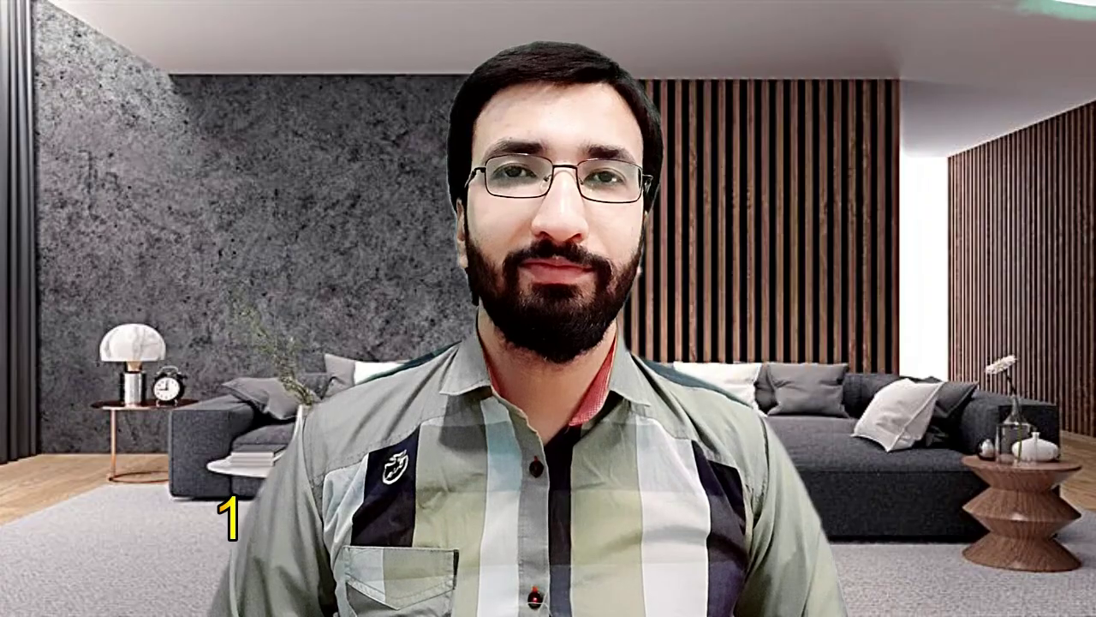